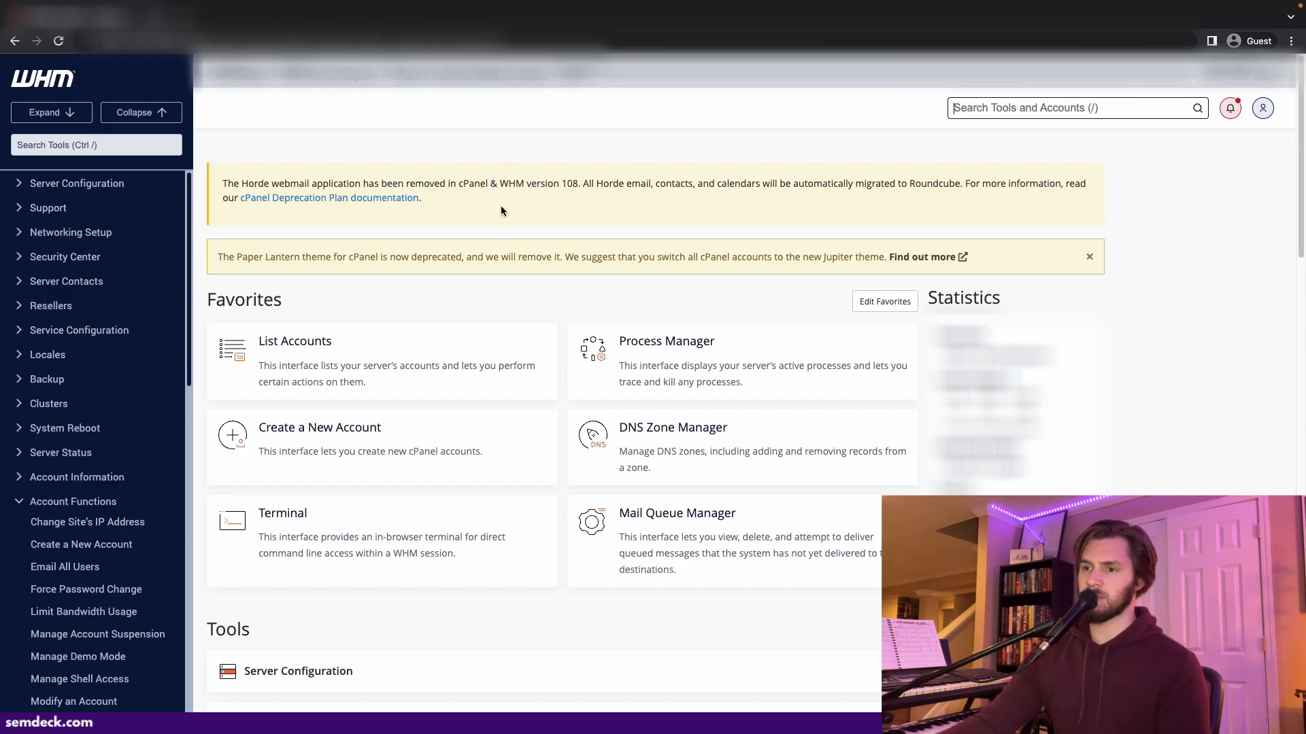
# - Start creating a new account and enter serpdeck.com as its domain
pyautogui.click(375, 443)
pyautogui.click(395, 259)
pyautogui.write('serpdeck.com')
pyautogui.press('Tab')
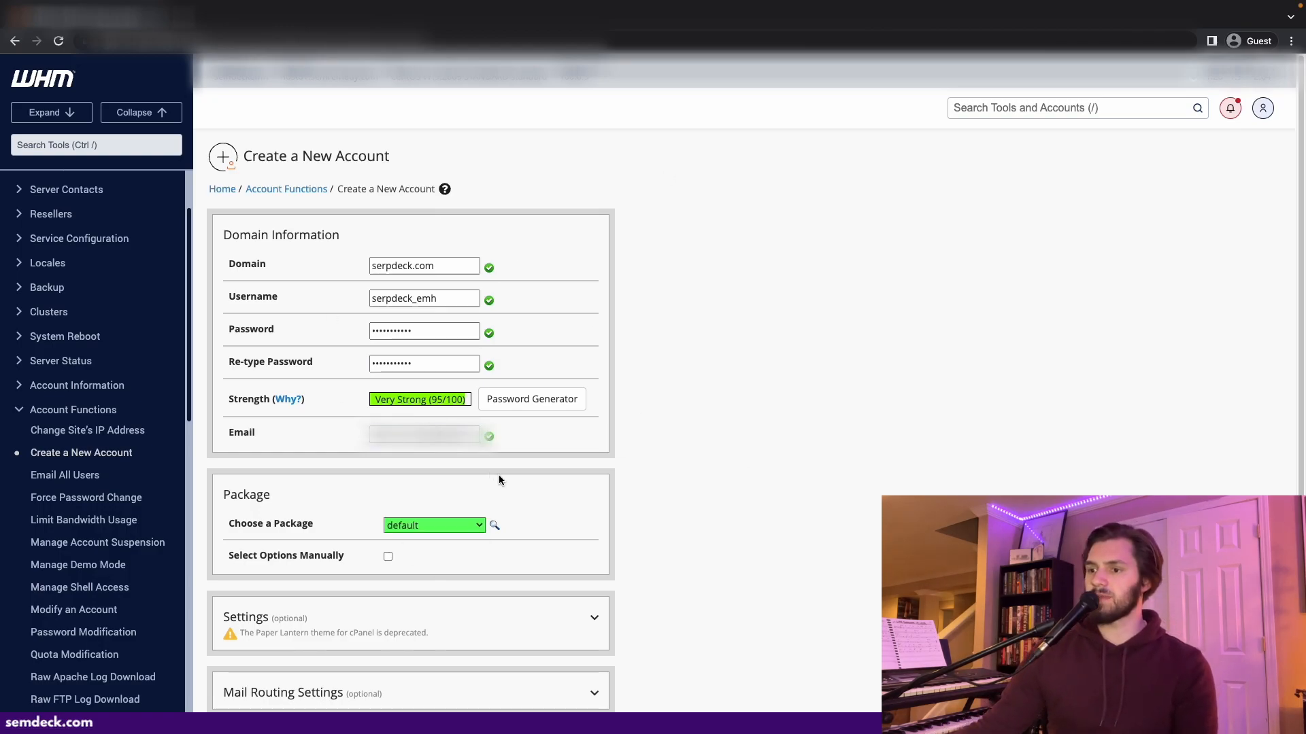
# - Expand the account's optional Settings and set the cPanel theme to jupiter
pyautogui.scroll(-3, 590, 464)
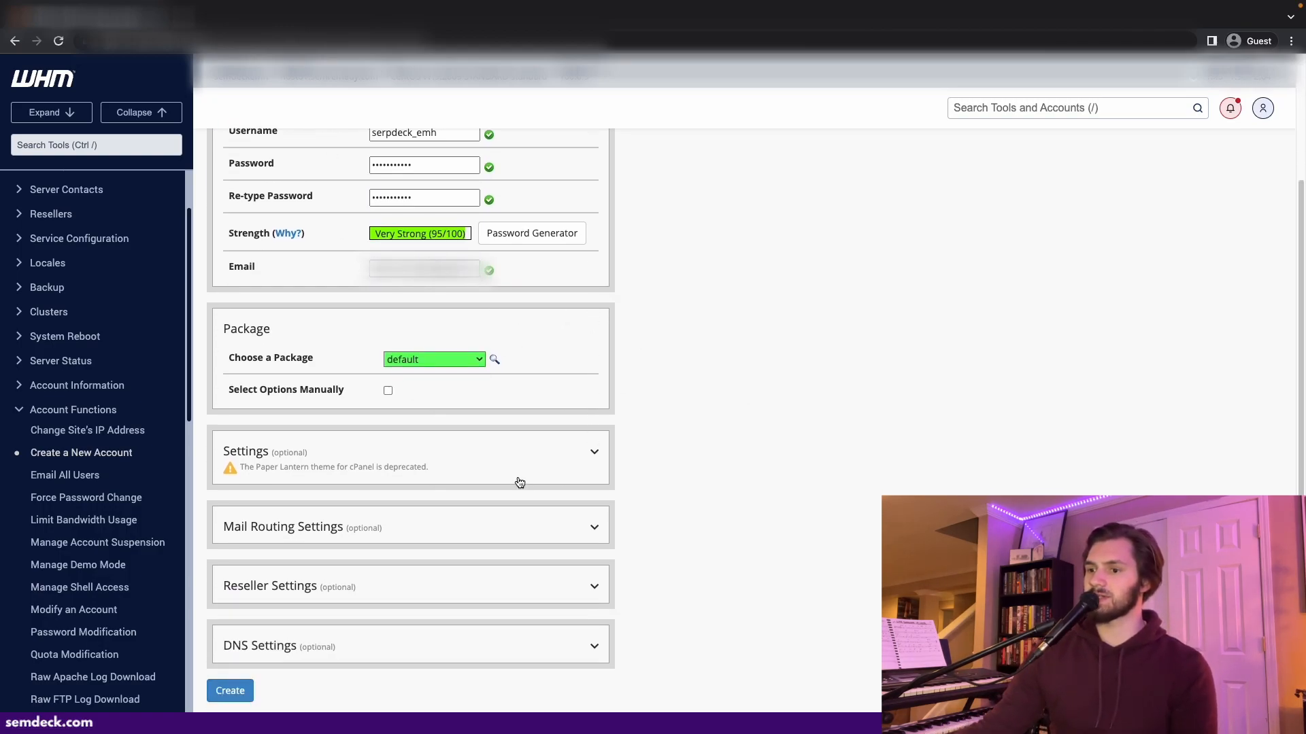
pyautogui.click(491, 461)
pyautogui.click(506, 529)
pyautogui.click(455, 516)
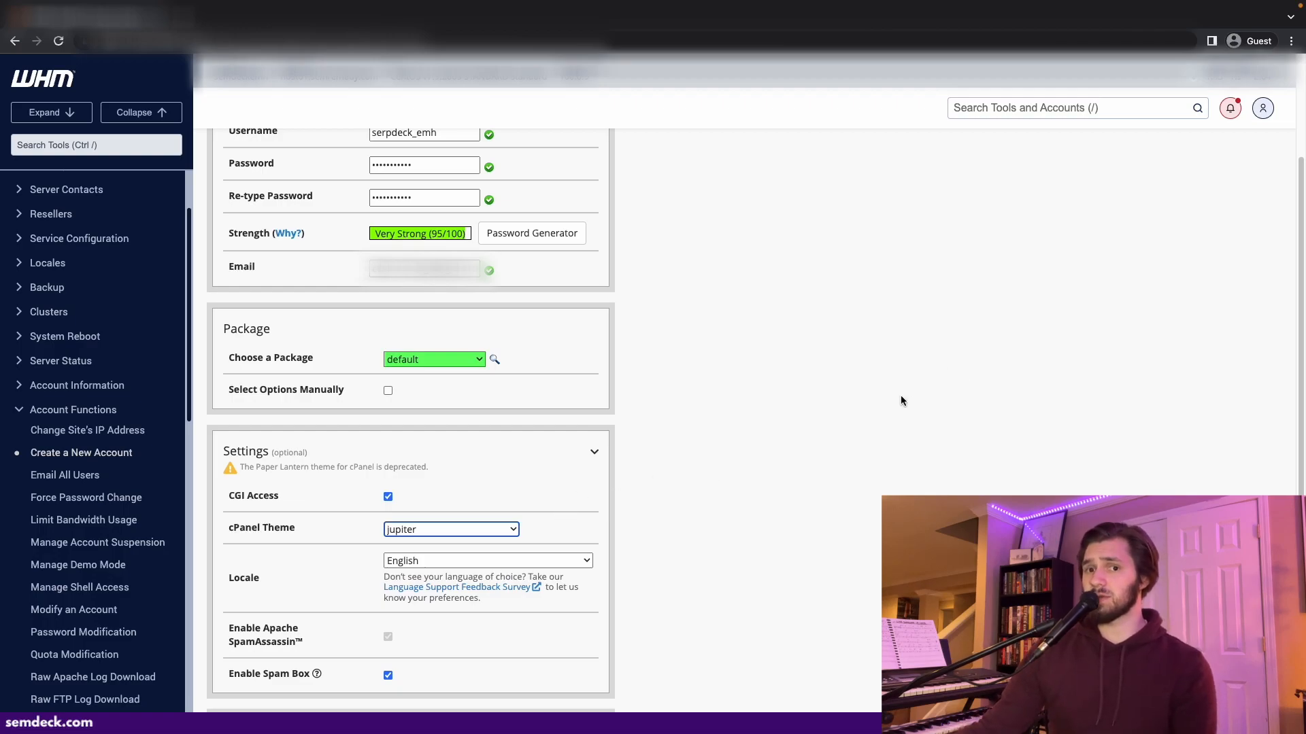
# - Expand the Mail Routing and Reseller settings sections to review their options
pyautogui.scroll(-4, 870, 418)
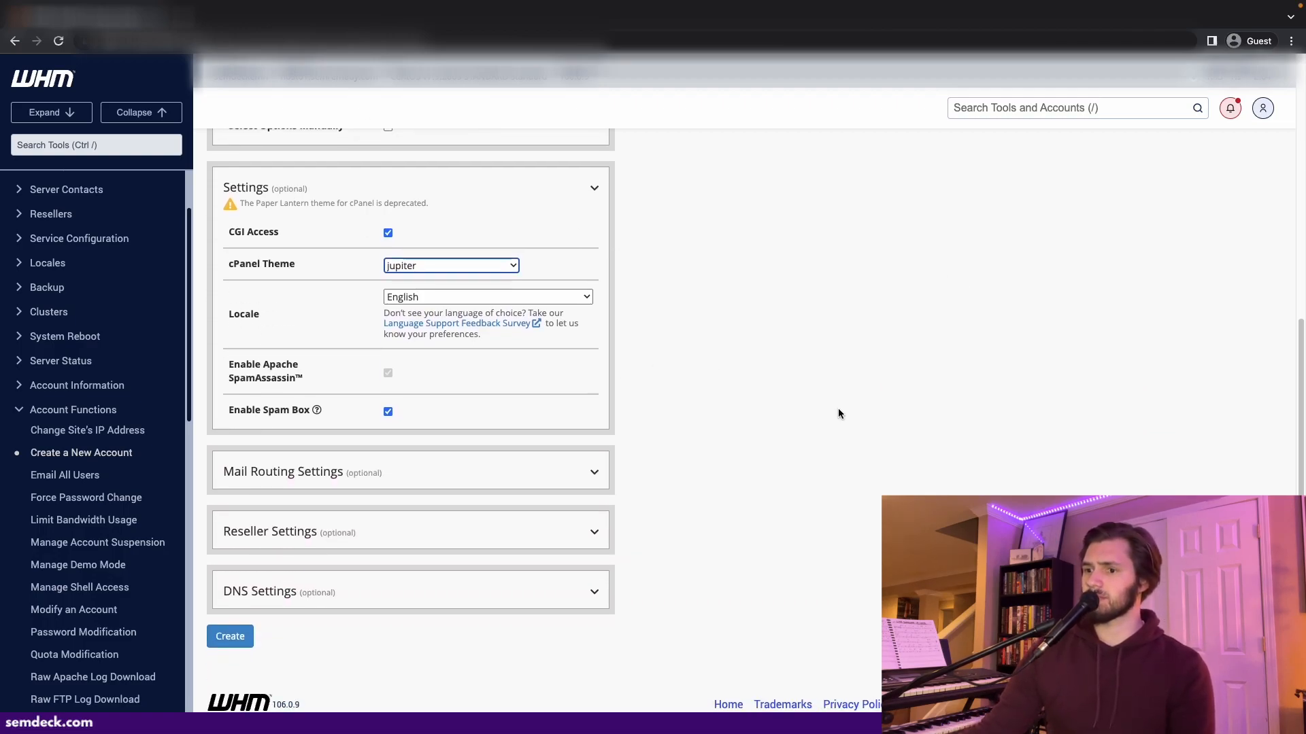
pyautogui.click(548, 474)
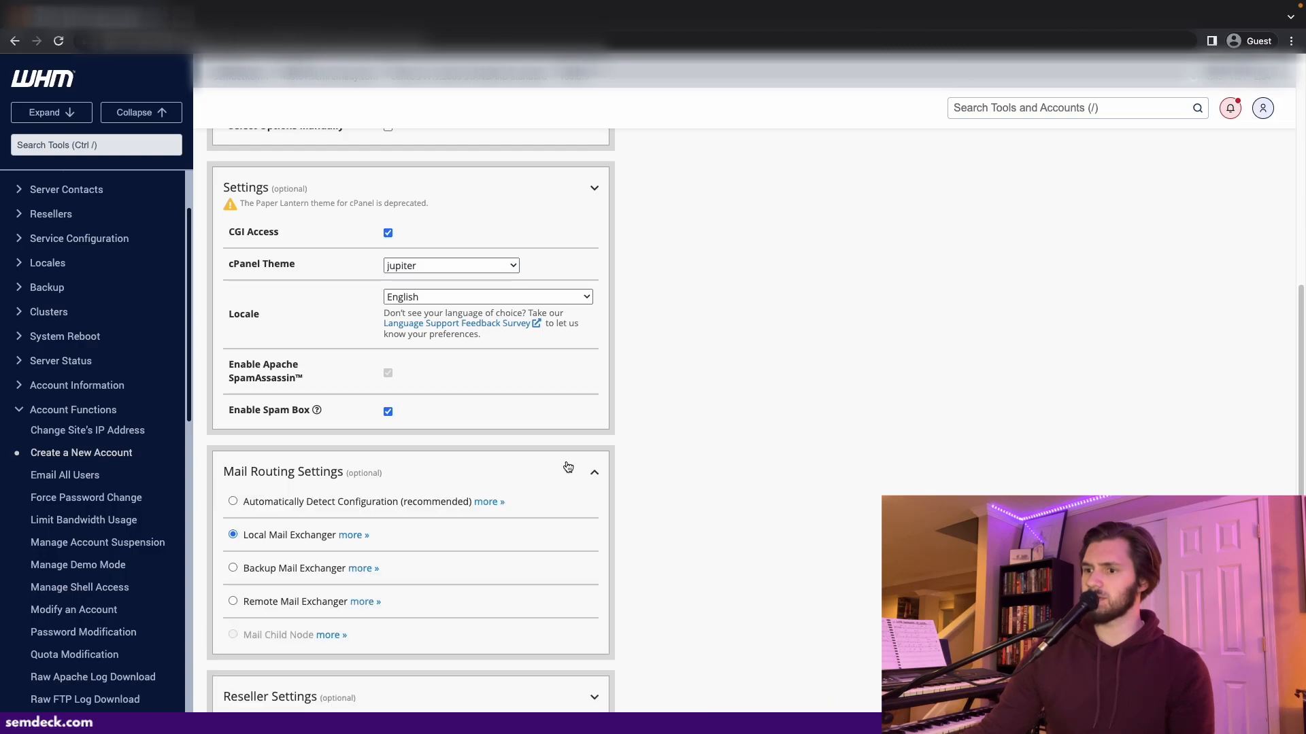
pyautogui.scroll(-2, 600, 458)
pyautogui.click(522, 525)
pyautogui.scroll(-1, 517, 469)
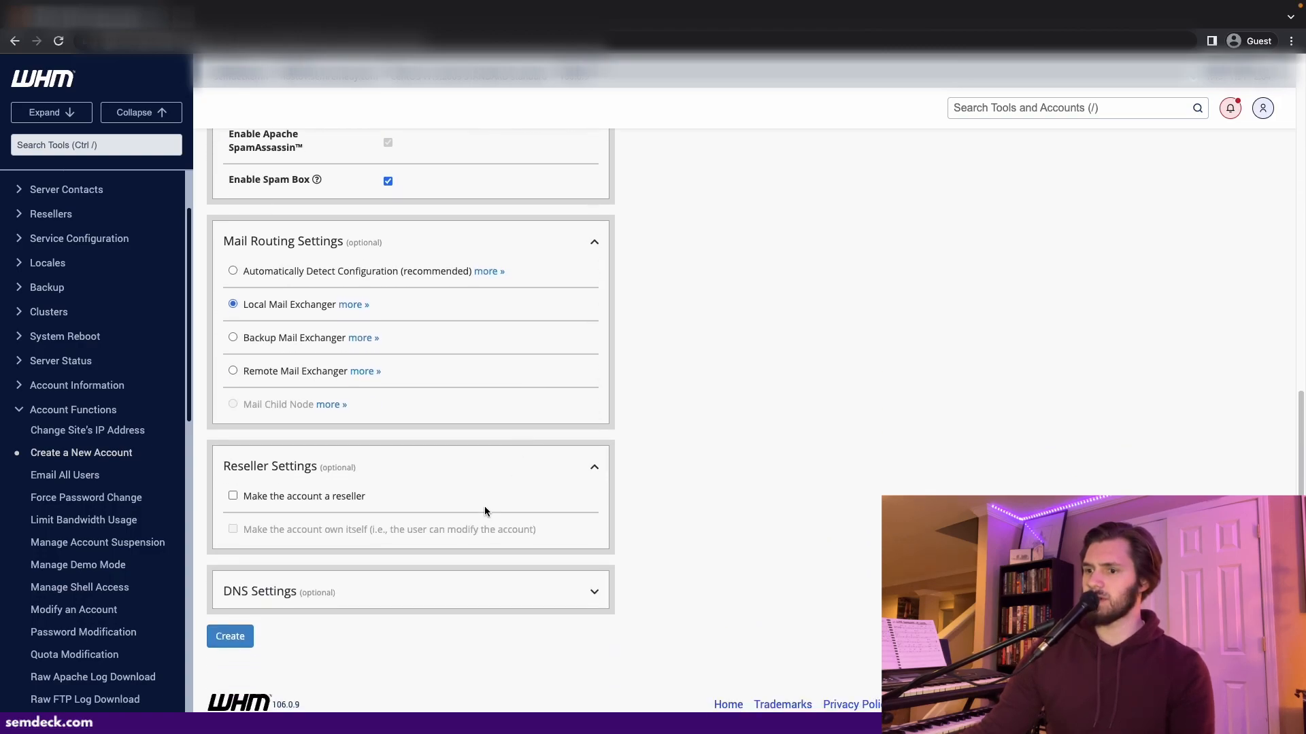
# - Expand the DNS settings and create the new account
pyautogui.click(402, 595)
pyautogui.scroll(-3, 402, 595)
pyautogui.click(251, 638)
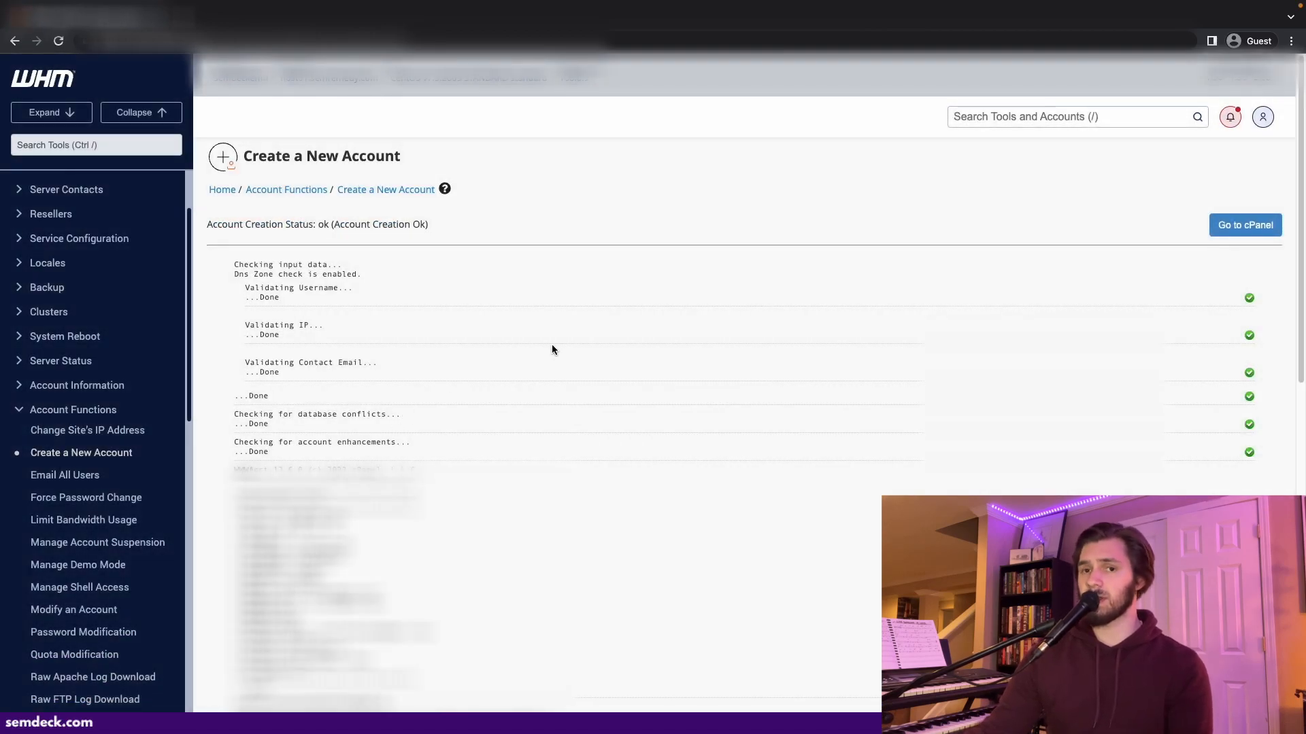
# - Open the serpdeck.com account's cPanel from the accounts list and dismiss the starting-point dialog
pyautogui.click(67, 78)
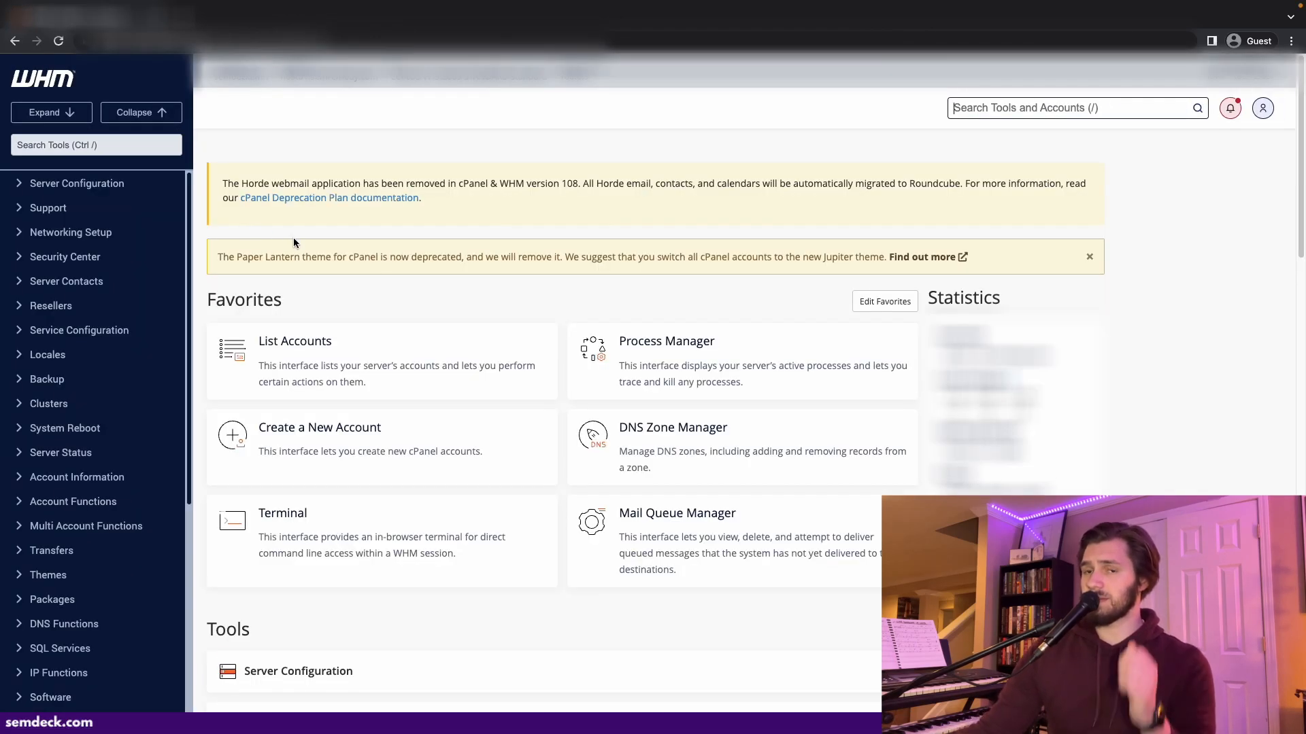
pyautogui.click(365, 378)
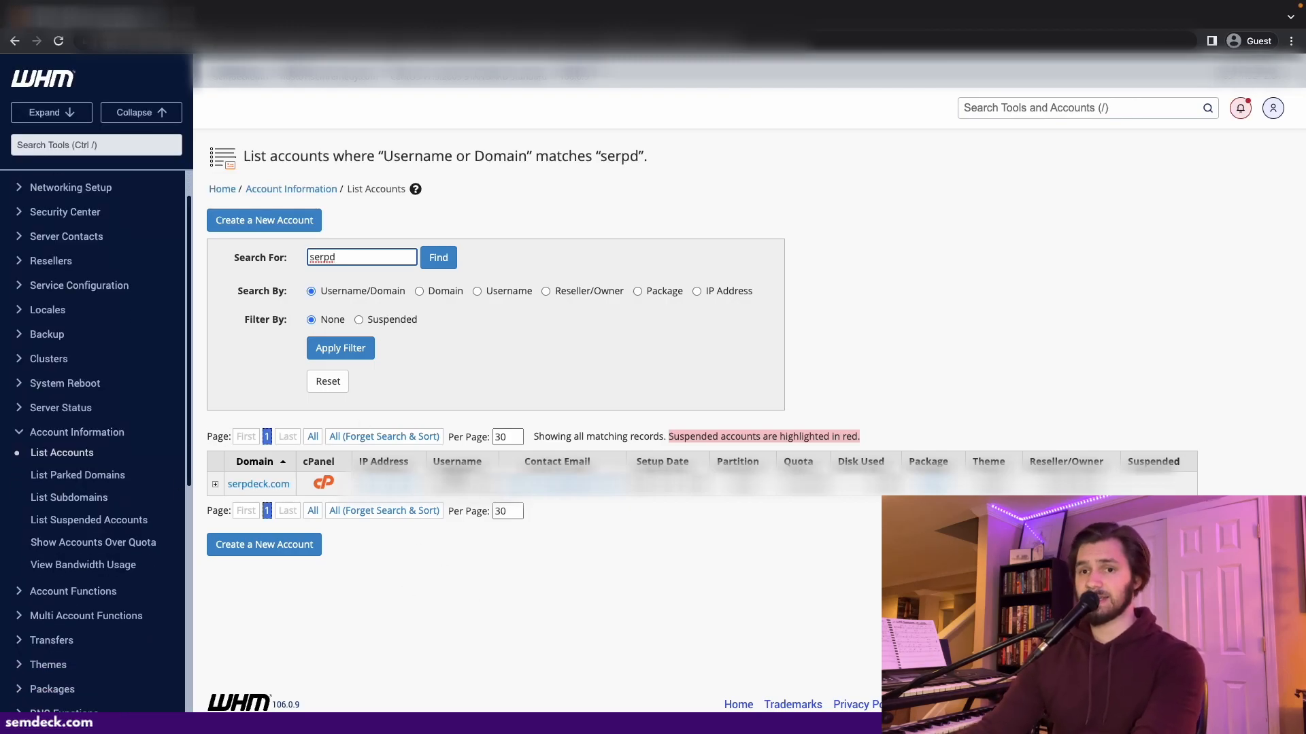
pyautogui.click(325, 484)
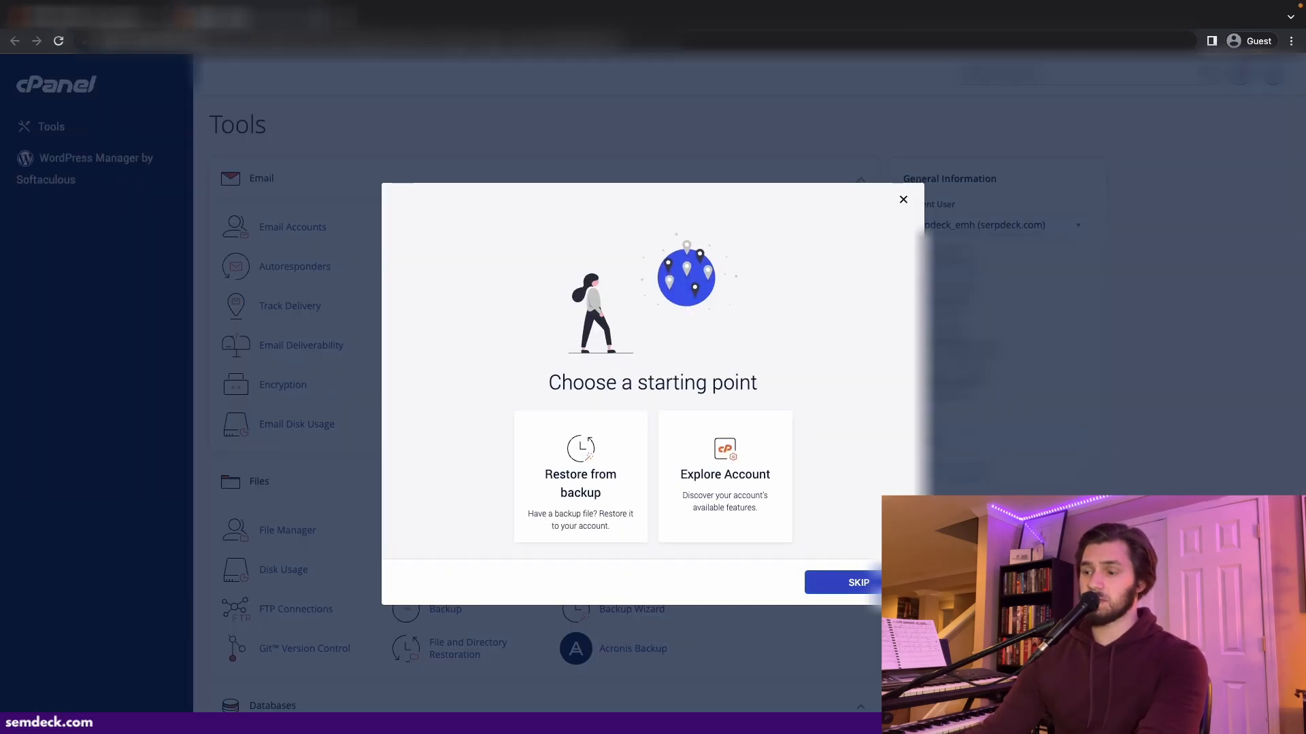
pyautogui.click(903, 200)
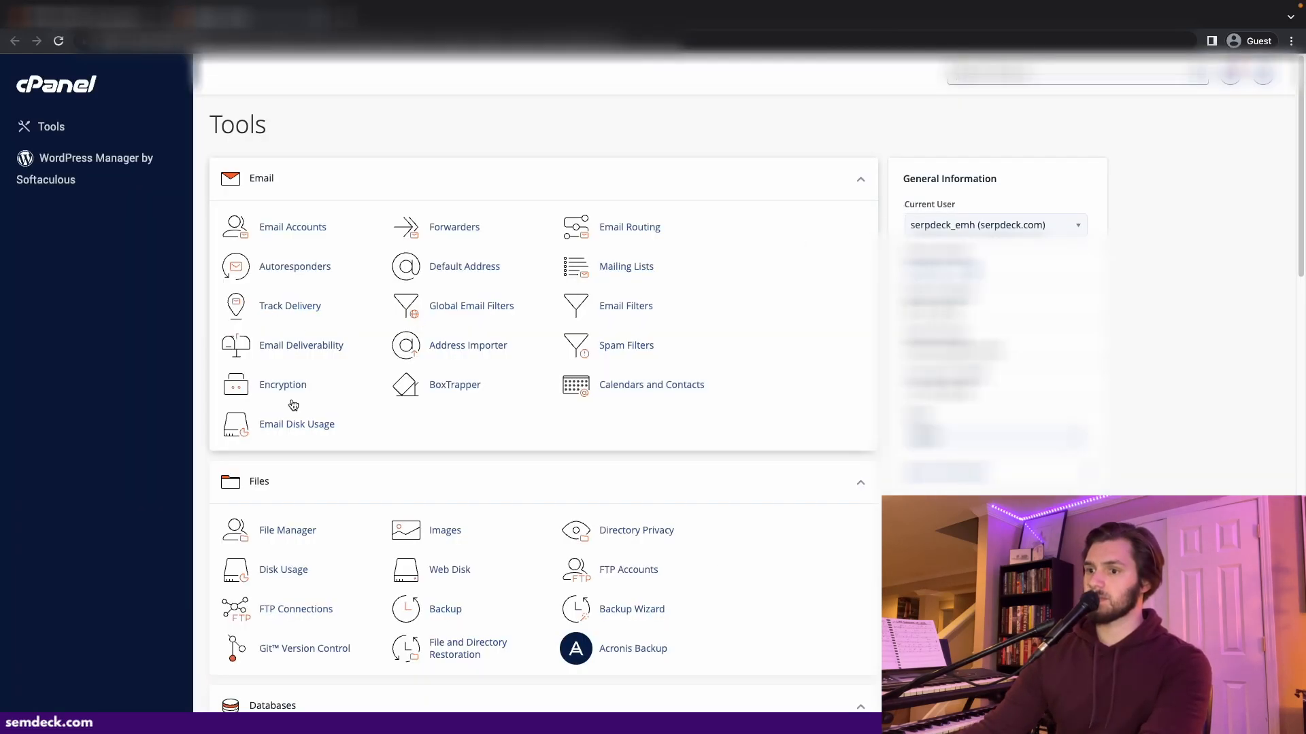
# - Open File Manager in the public_html folder and go to the file upload page
pyautogui.click(301, 532)
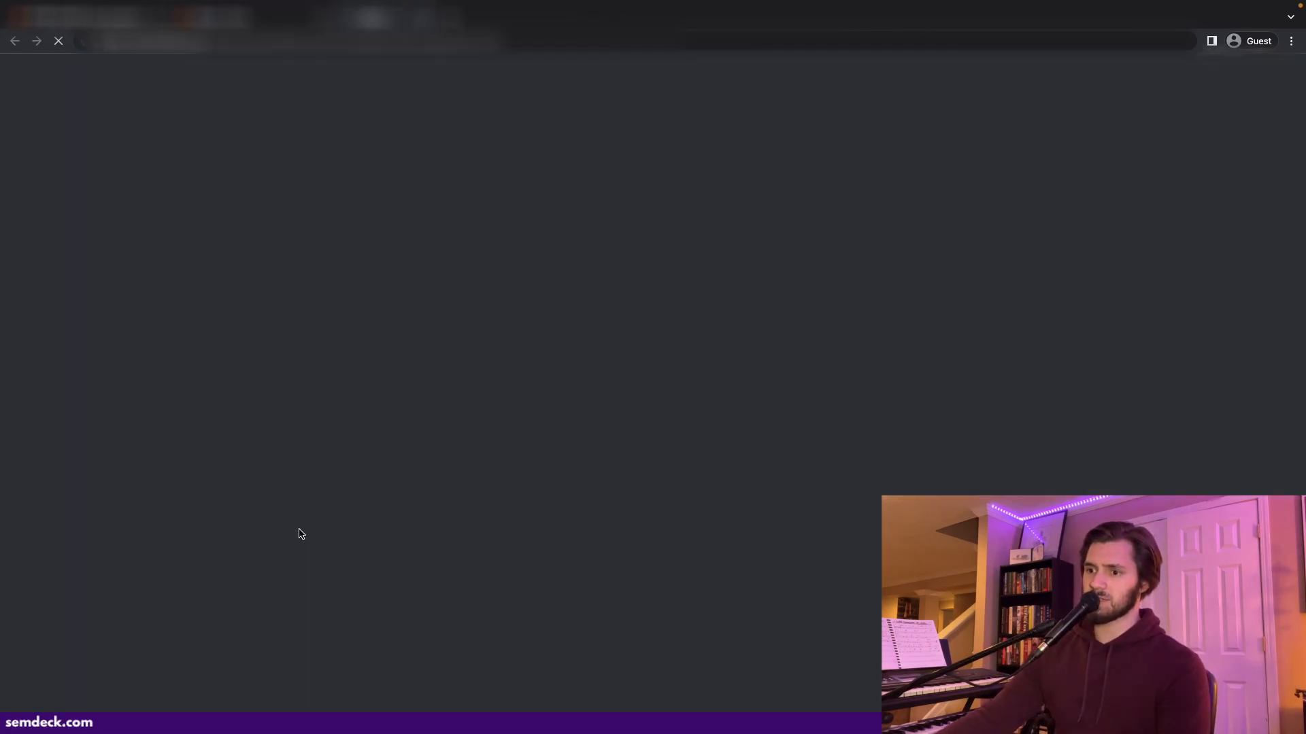
pyautogui.doubleClick(364, 249)
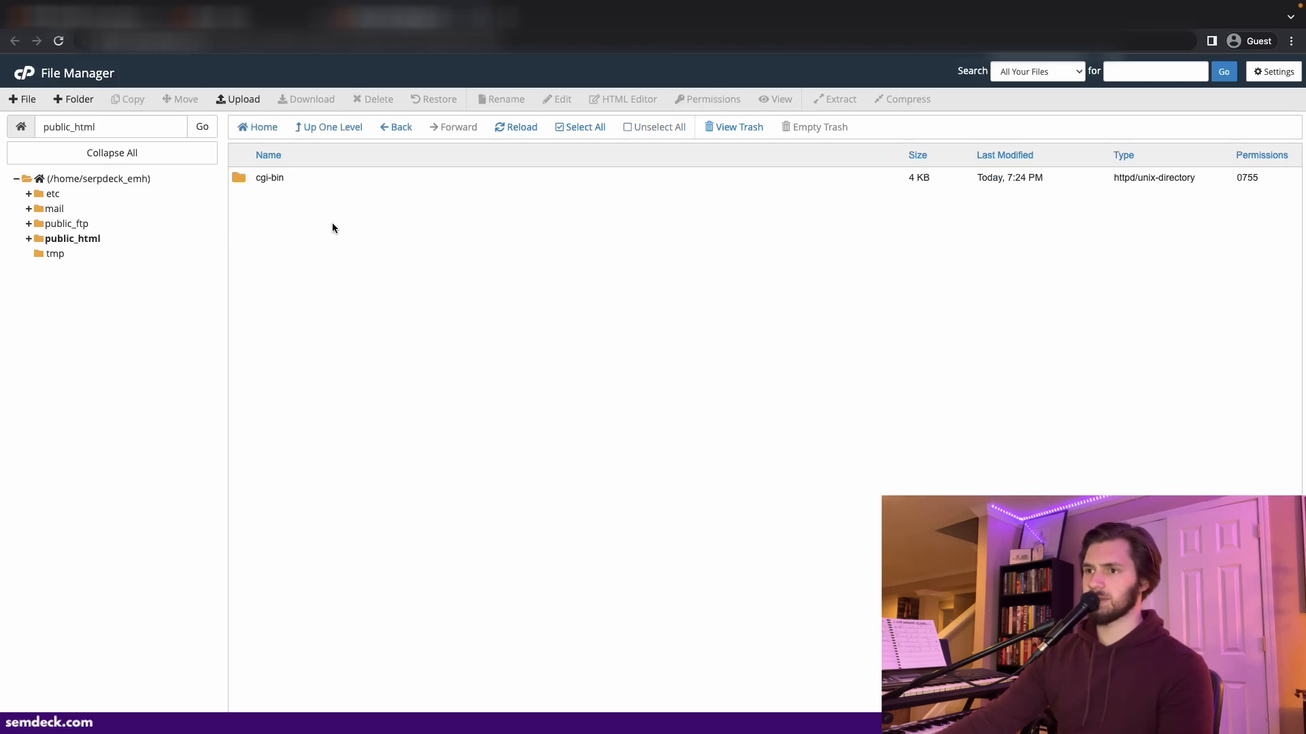
pyautogui.click(237, 100)
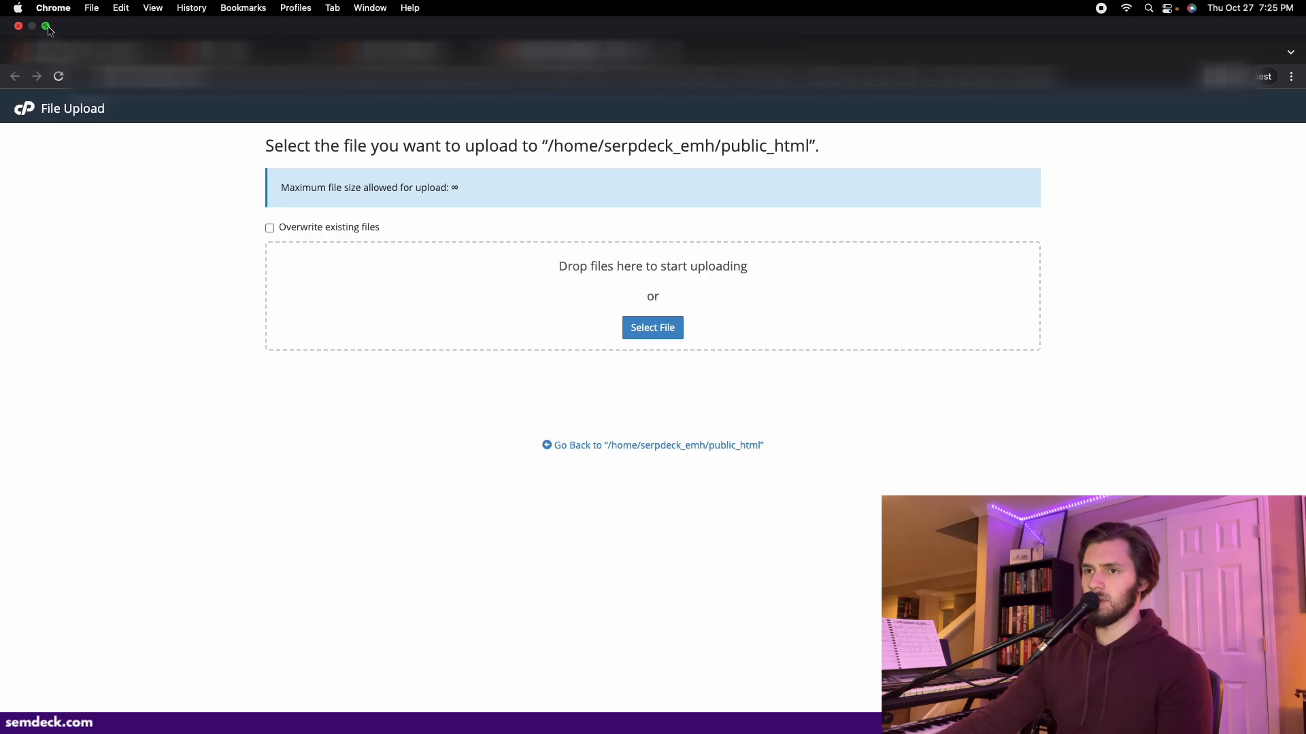
# - Upload wordpress-6.0.3.zip from the Wordpress Install folder and return to public_html
pyautogui.click(48, 27)
pyautogui.click(126, 138)
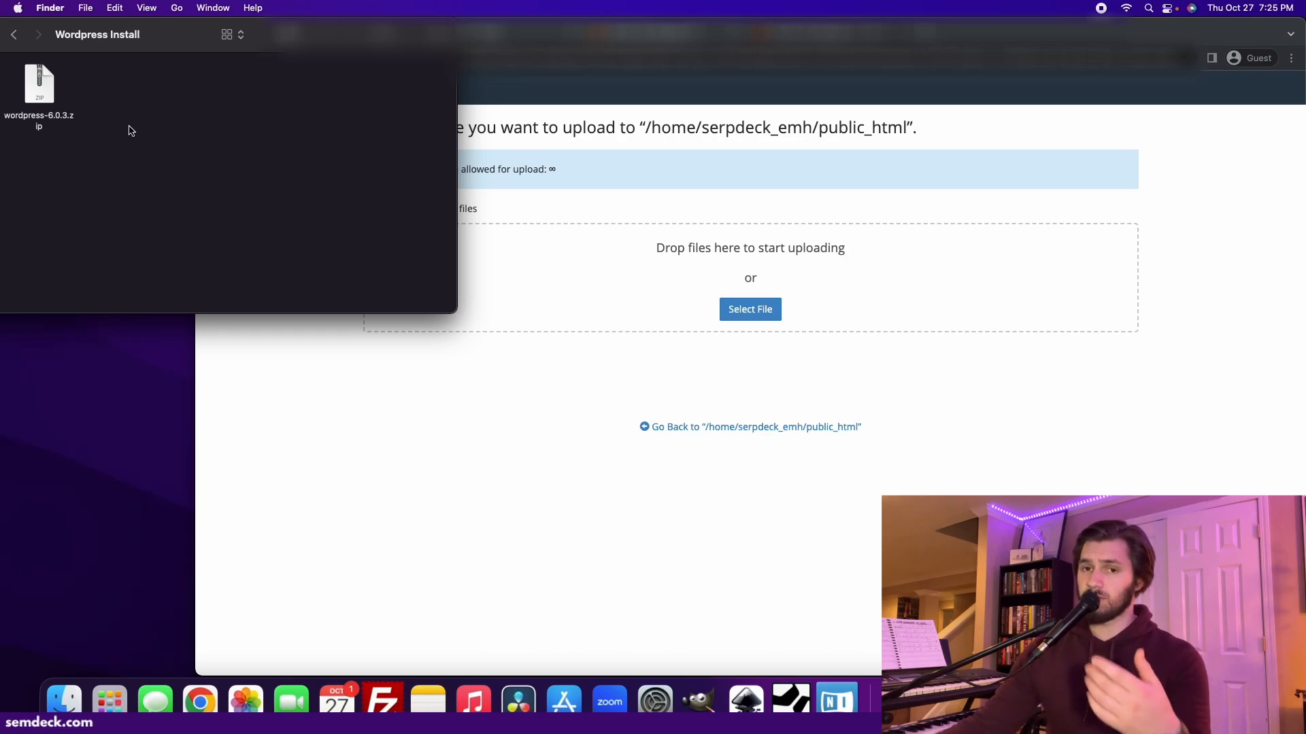
pyautogui.moveTo(39, 84); pyautogui.dragTo(590, 266)
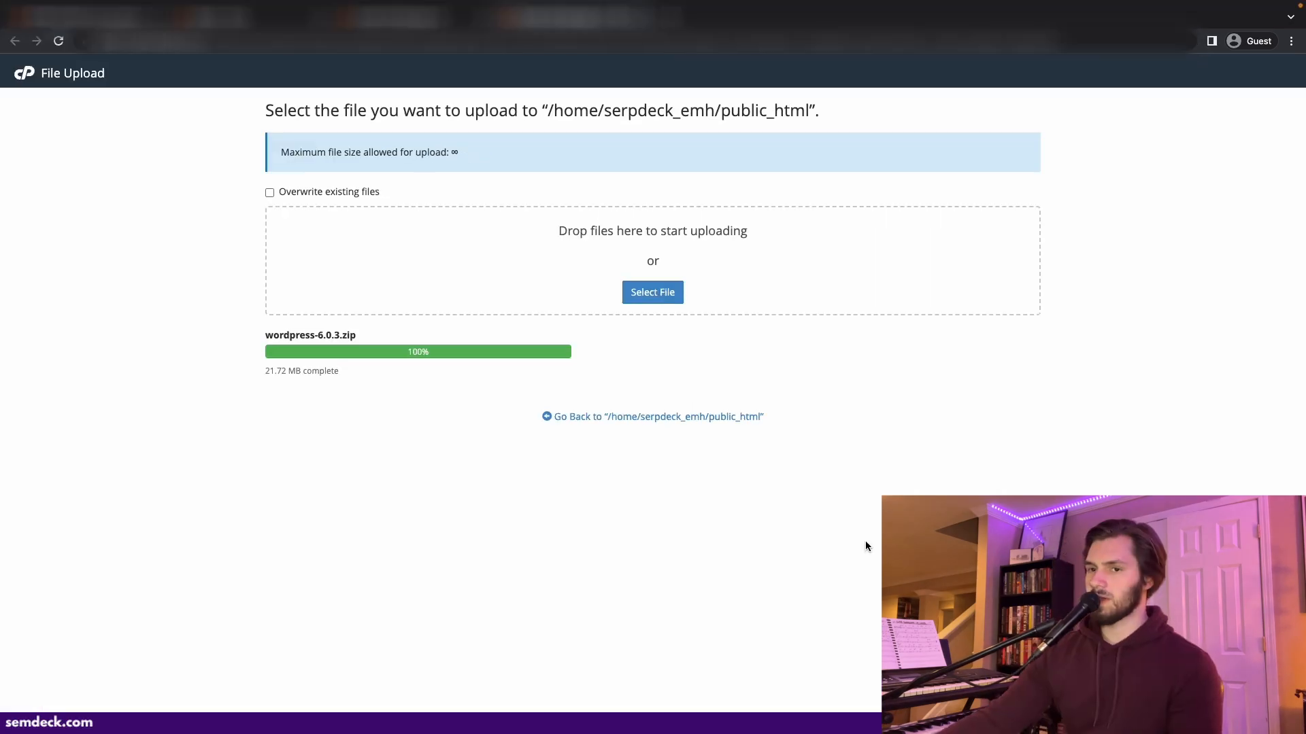
pyautogui.click(707, 416)
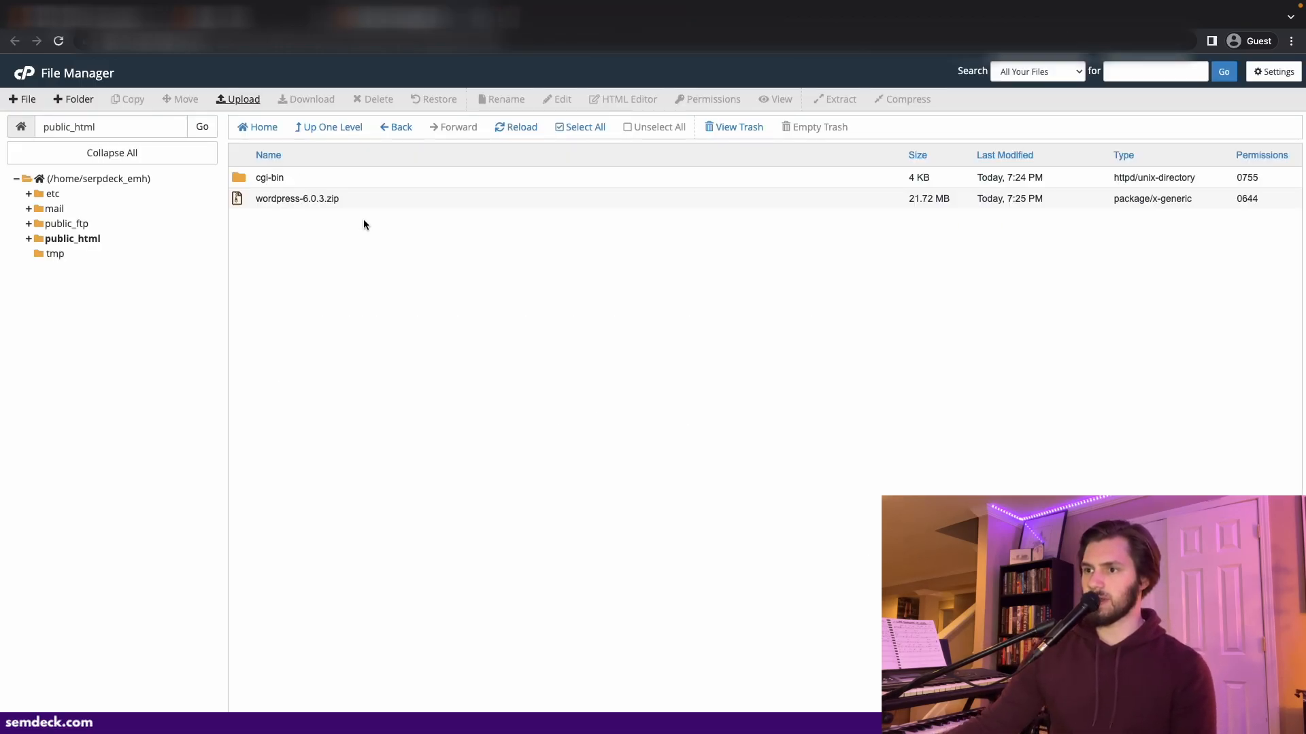
# - Extract wordpress-6.0.3.zip into public_html
pyautogui.rightClick(389, 200)
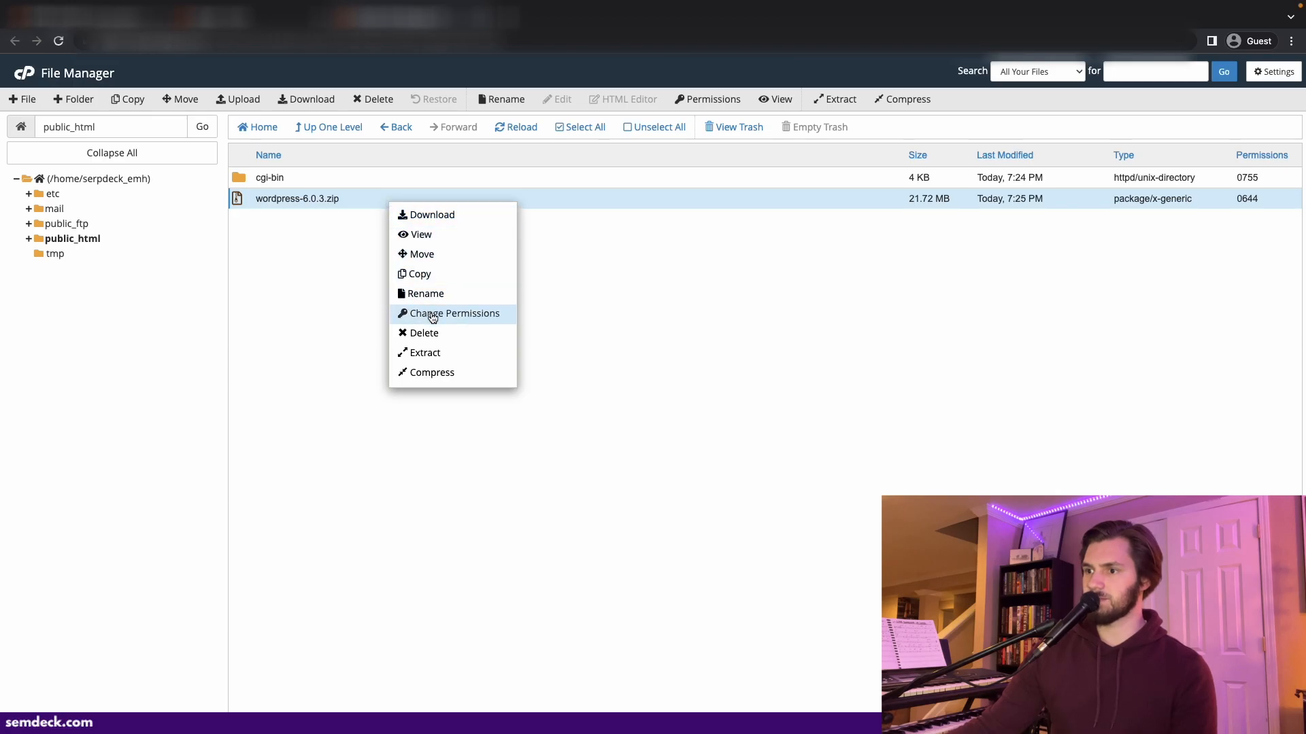
pyautogui.click(434, 352)
pyautogui.click(754, 465)
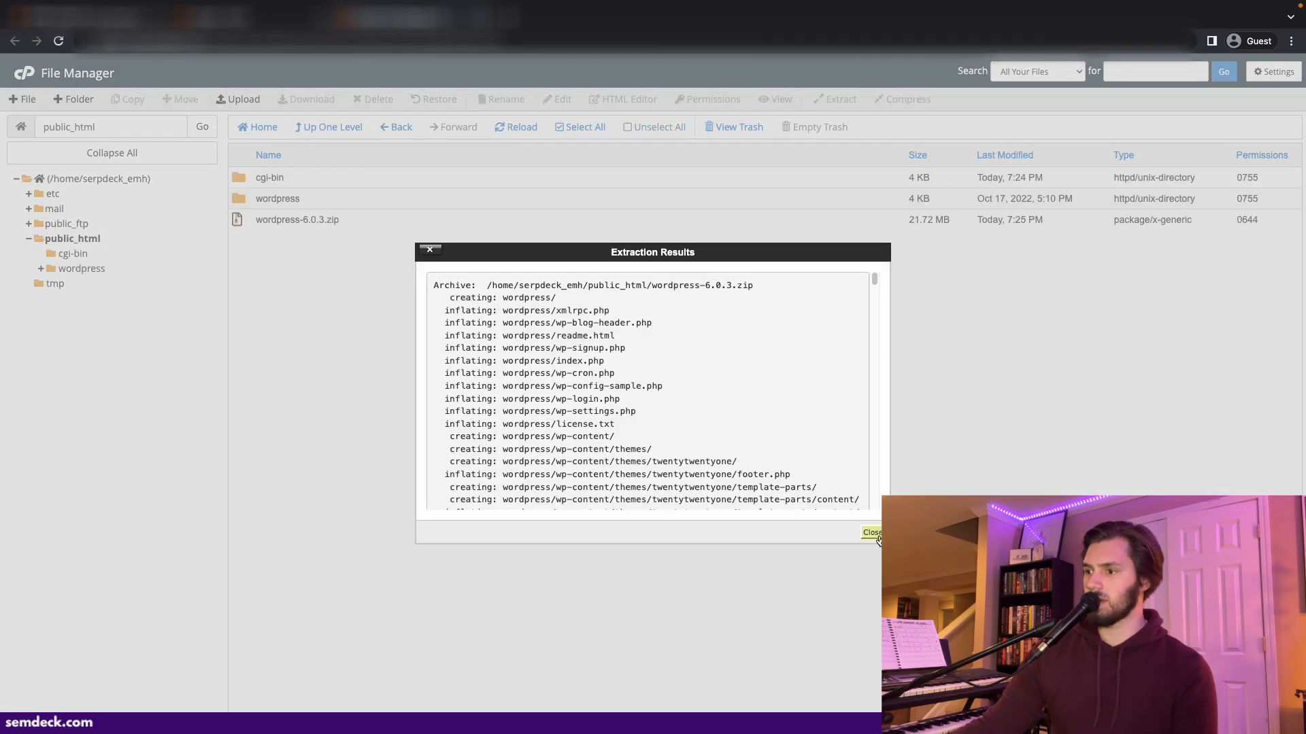
pyautogui.click(872, 534)
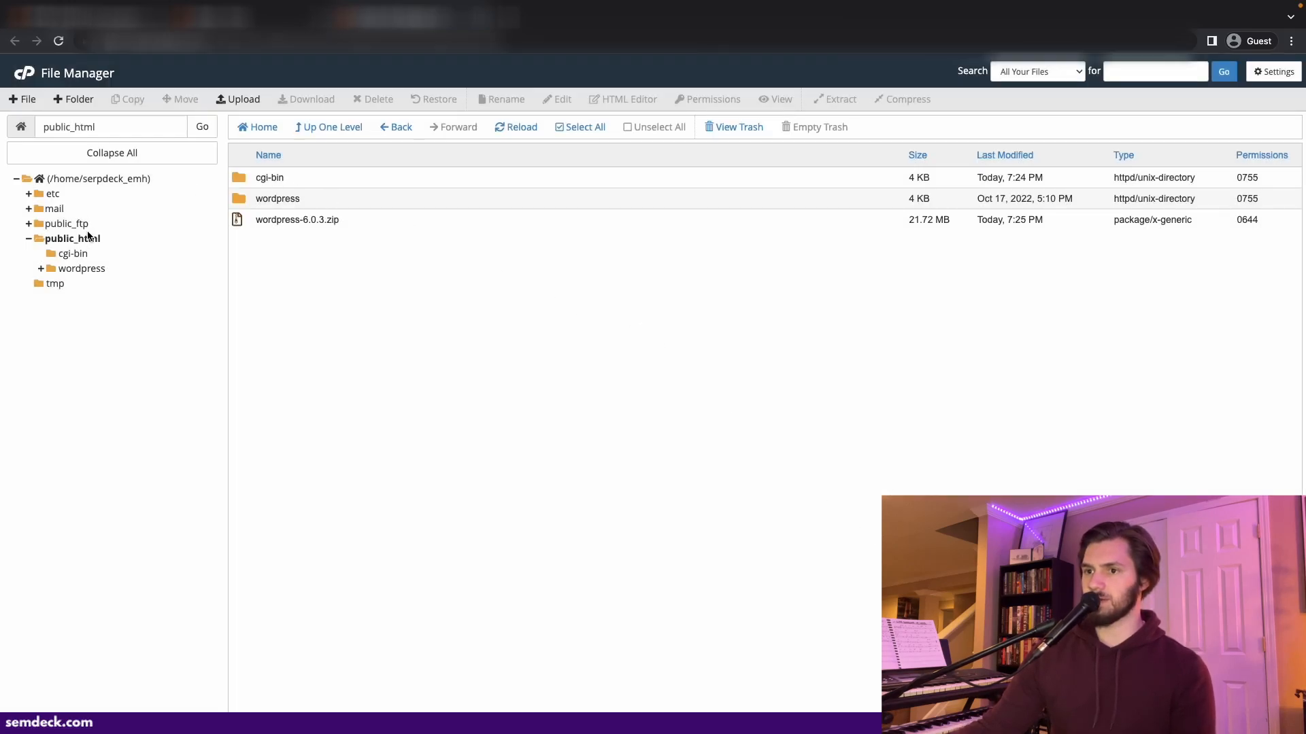
# - Open the extracted wordpress folder and select all of its files and folders
pyautogui.rightClick(349, 198)
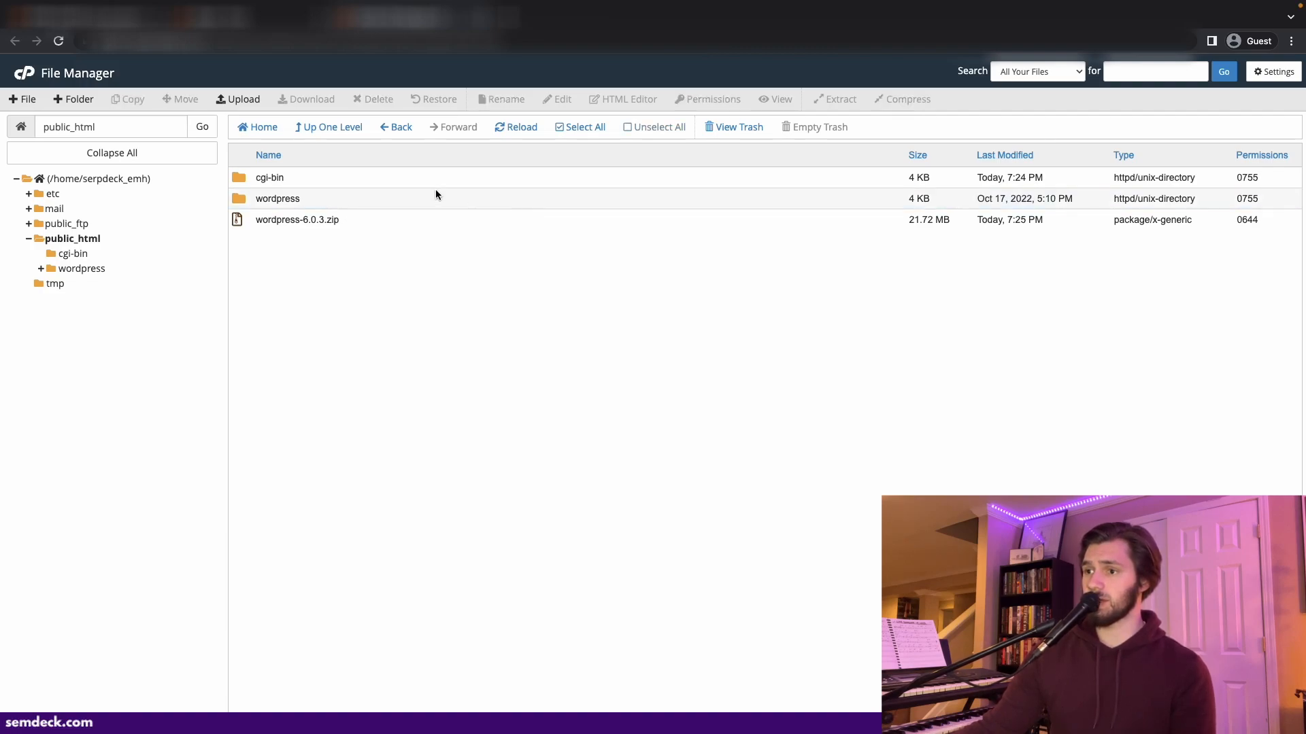
pyautogui.doubleClick(344, 202)
pyautogui.click(357, 176)
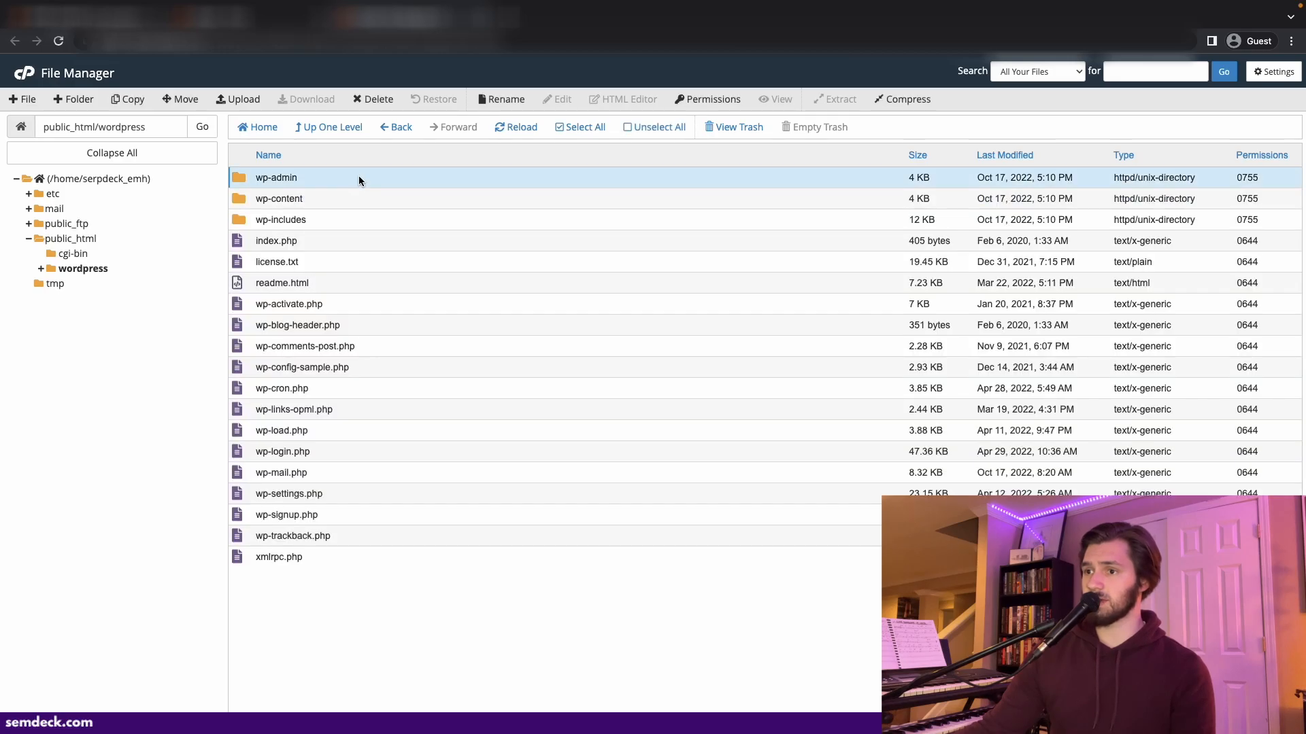
pyautogui.hotkey('shift', 'Down')
pyautogui.hotkey('shift', 'Down')
pyautogui.hotkey('shift', 'Down')
pyautogui.hotkey('shift', 'Down')
pyautogui.hotkey('shift', 'Down')
pyautogui.hotkey('shift', 'Down')
pyautogui.hotkey('shift', 'Down')
pyautogui.hotkey('shift', 'Down')
pyautogui.hotkey('shift', 'Down')
pyautogui.hotkey('shift', 'Down')
pyautogui.hotkey('shift', 'Down')
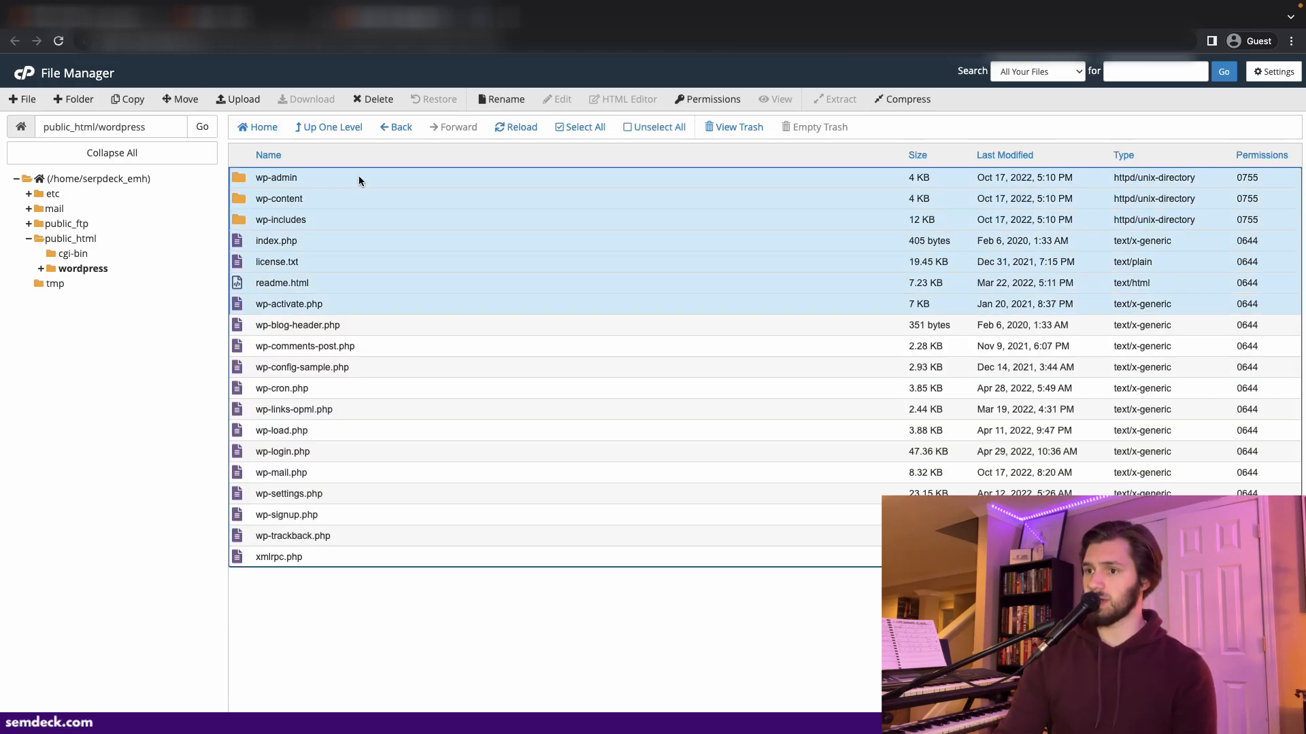
pyautogui.hotkey('shift', 'Down')
pyautogui.hotkey('shift', 'Down')
pyautogui.hotkey('shift', 'Down')
pyautogui.hotkey('shift', 'Down')
pyautogui.hotkey('shift', 'Down')
pyautogui.hotkey('shift', 'Down')
pyautogui.hotkey('shift', 'Down')
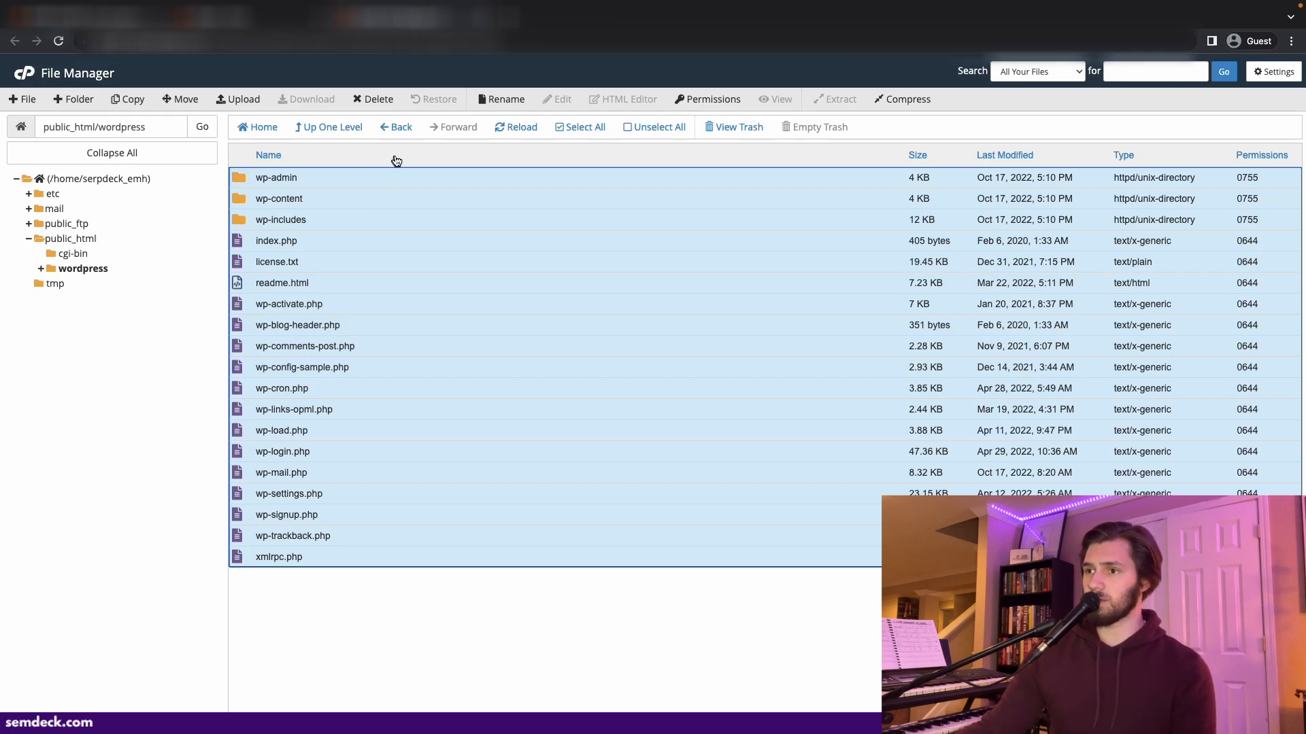
# - Move all selected WordPress files up into /public_html/
pyautogui.rightClick(361, 194)
pyautogui.click(385, 205)
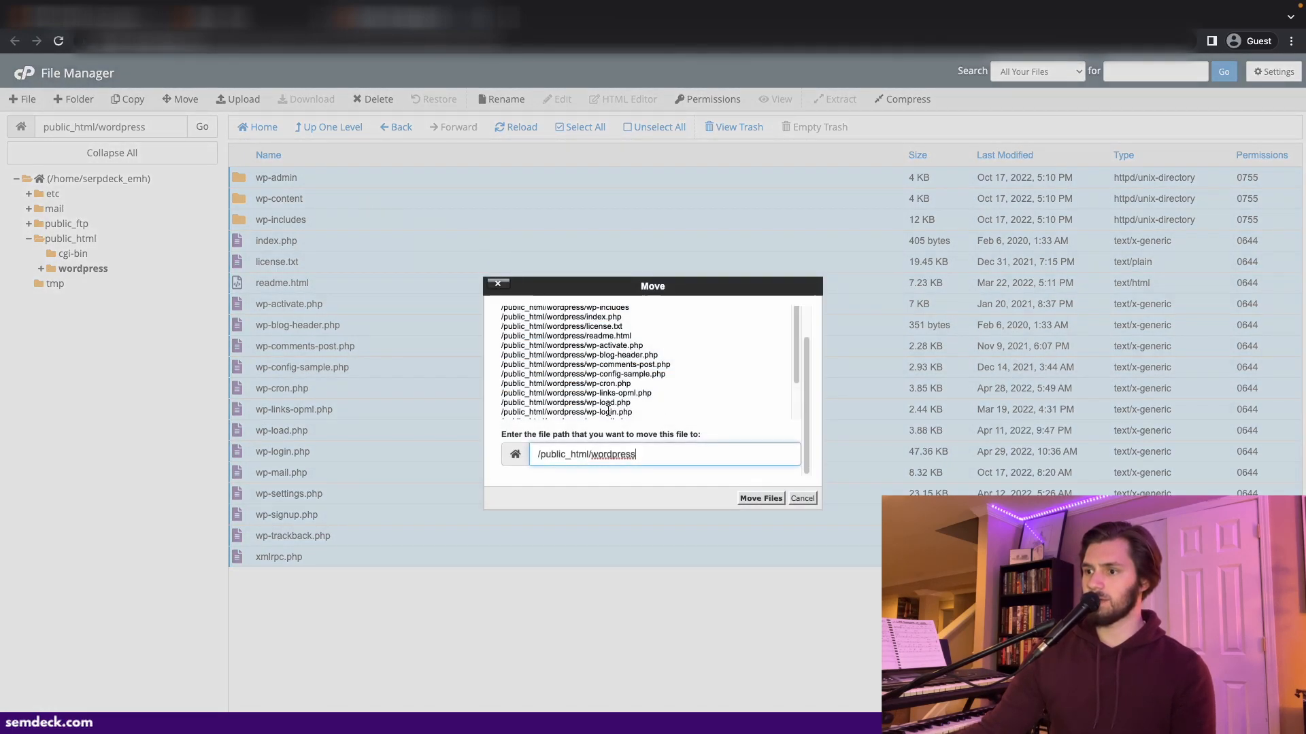
pyautogui.moveTo(651, 450); pyautogui.dragTo(593, 459)
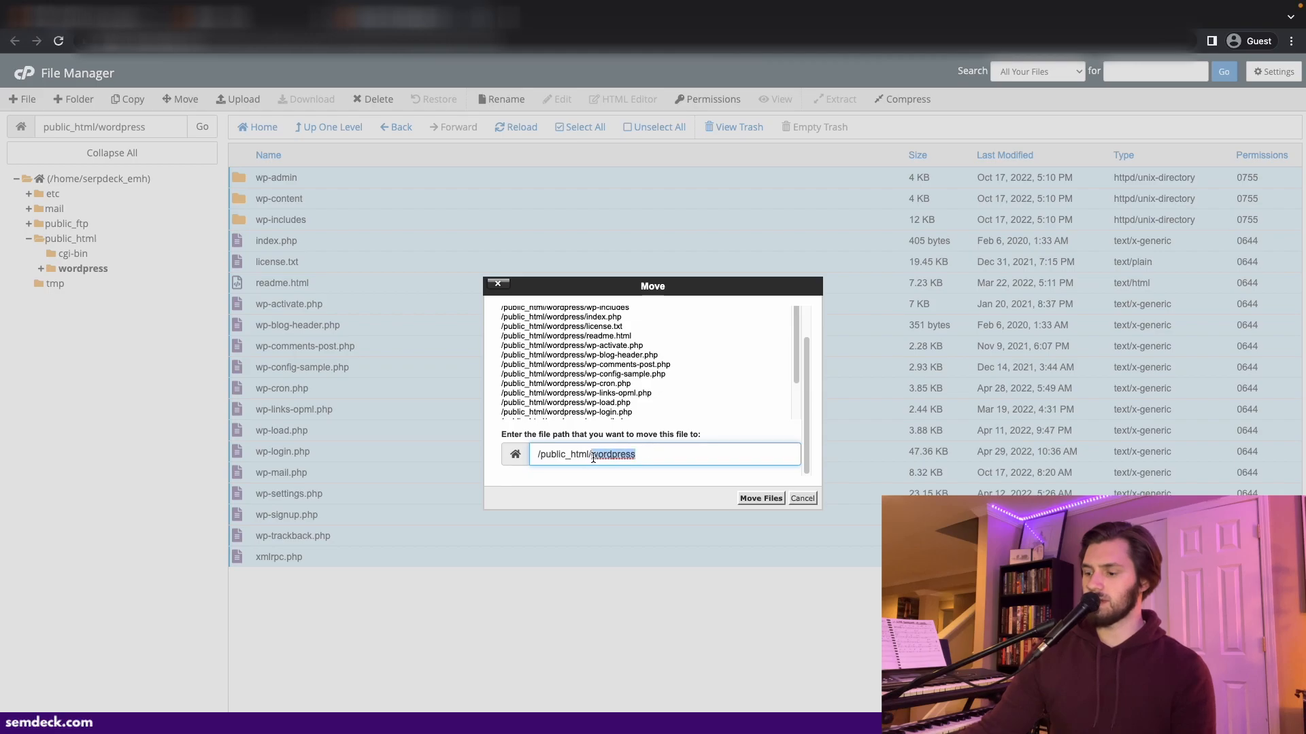
pyautogui.press('BackSpace')
pyautogui.press('Return')
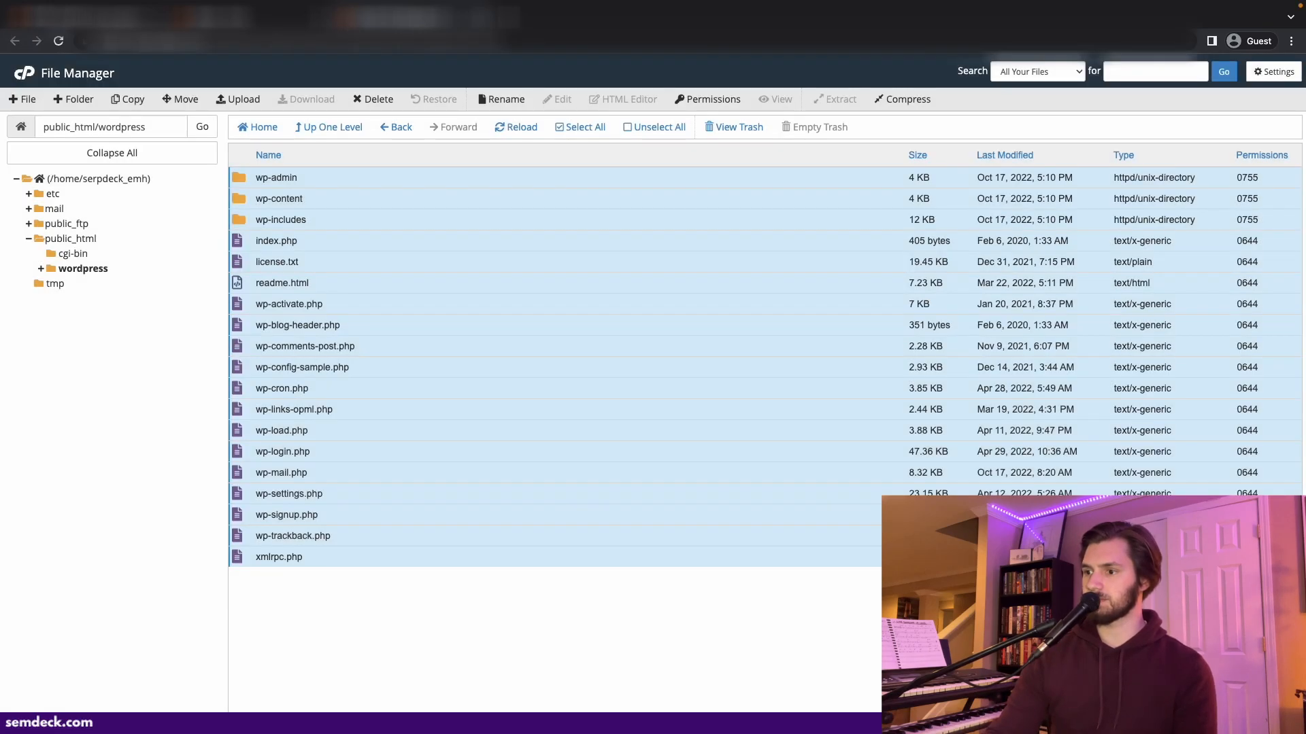
# - Delete the empty wordpress folder and wordpress-6.0.3.zip from public_html
pyautogui.click(91, 239)
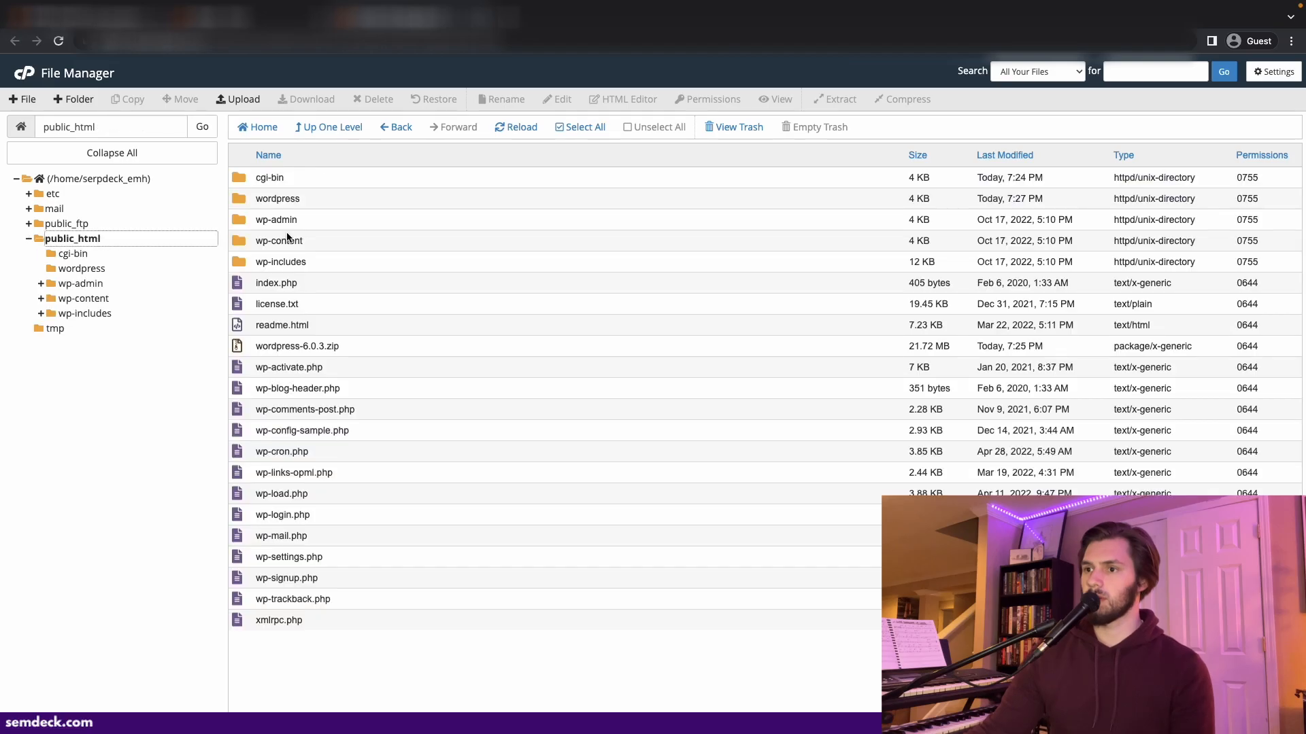
pyautogui.click(371, 349)
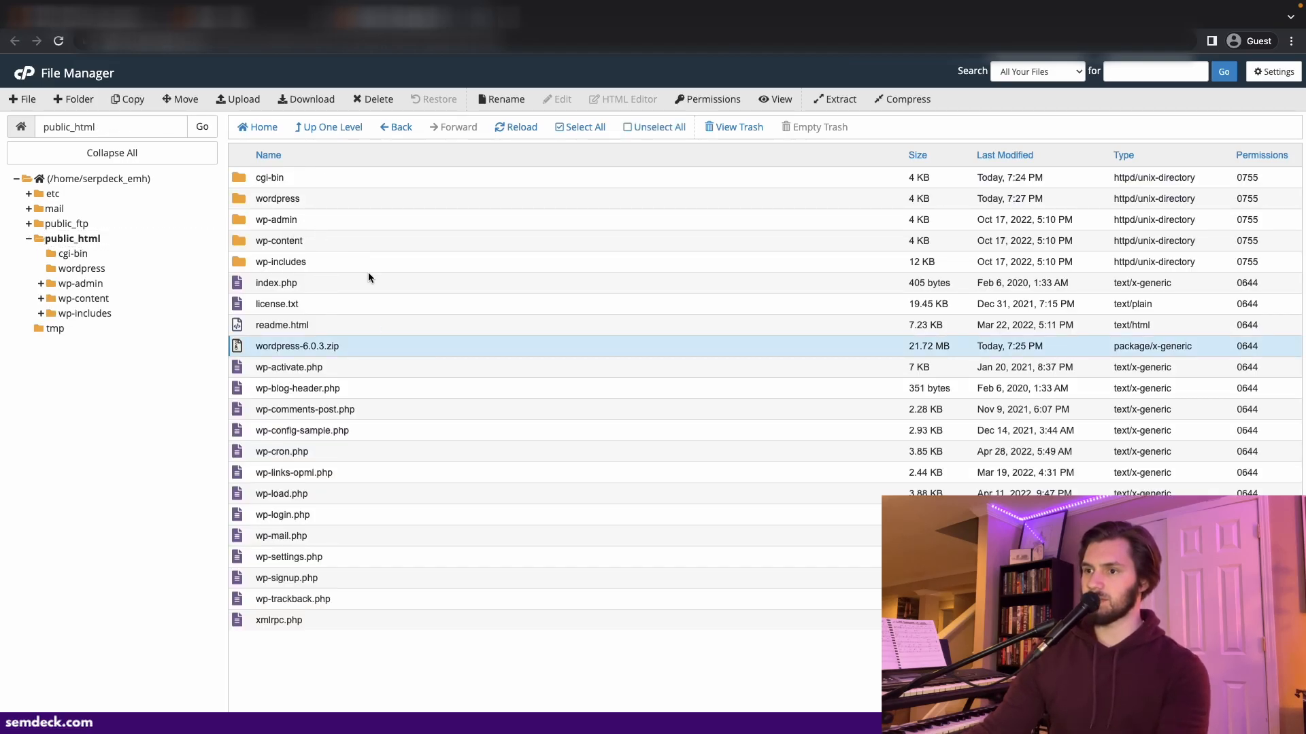
pyautogui.keyDown('ctrl'); pyautogui.click(337, 201); pyautogui.keyUp('ctrl')
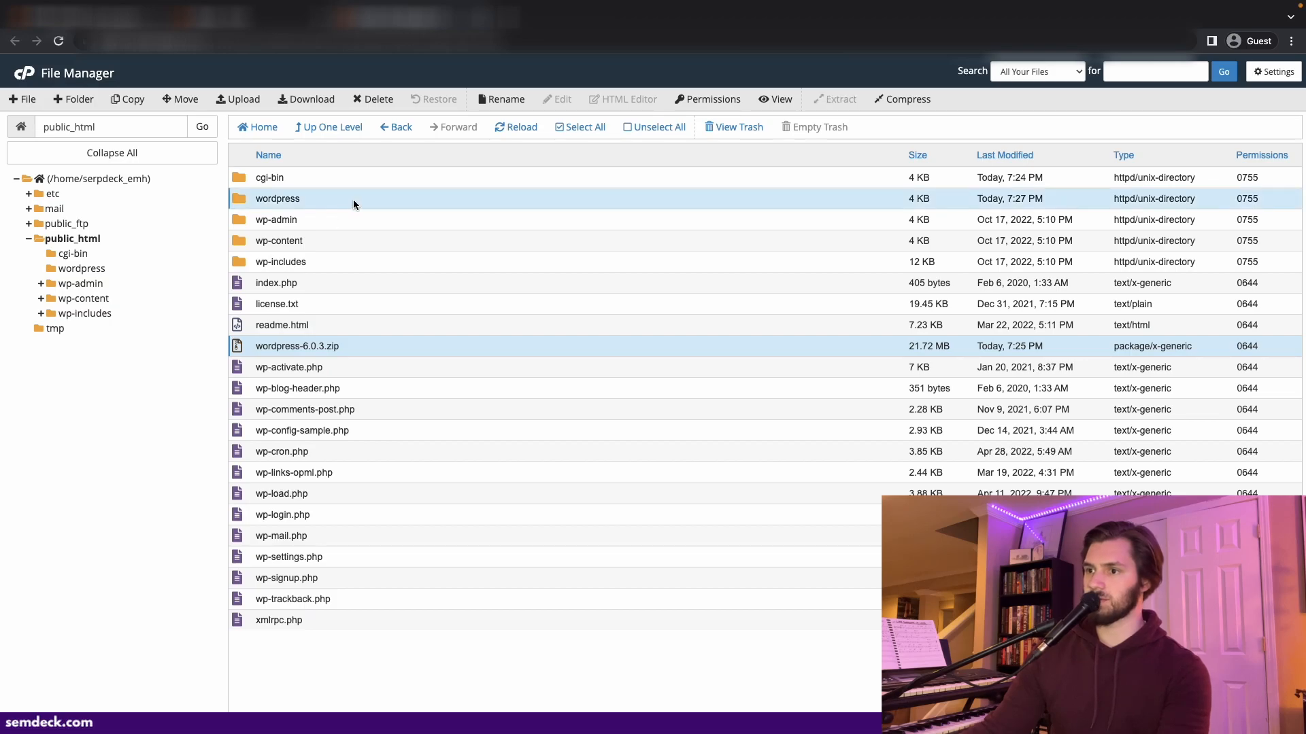
pyautogui.rightClick(352, 199)
pyautogui.click(397, 291)
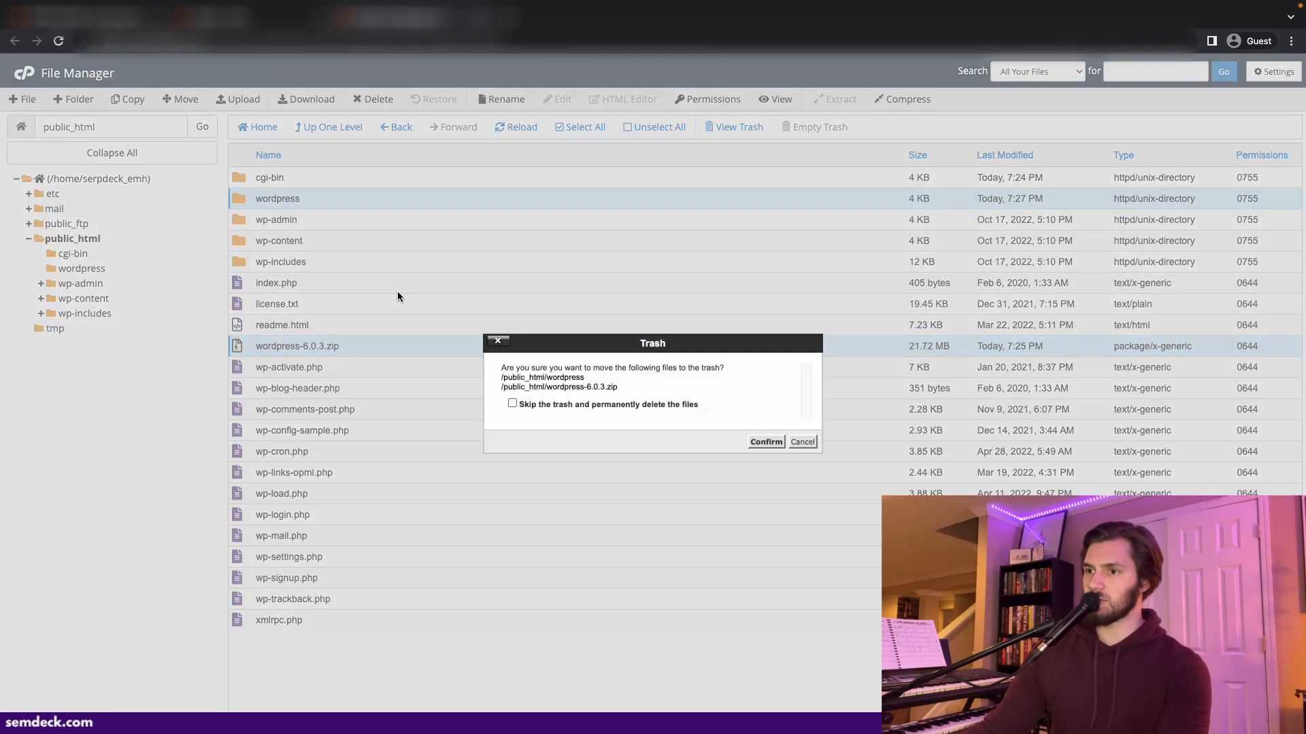
pyautogui.click(754, 443)
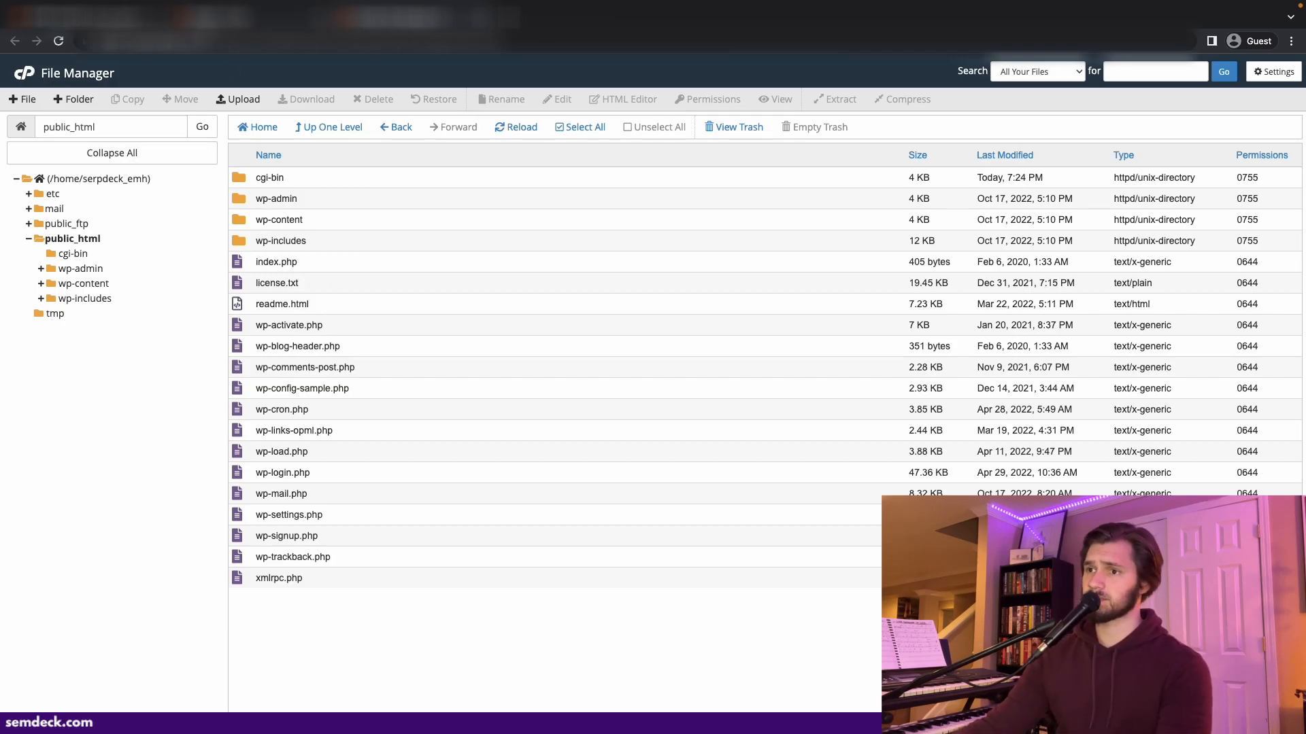
# - Return to the cPanel tools and open MySQL Databases
pyautogui.click(258, 17)
pyautogui.scroll(-8, 409, 225)
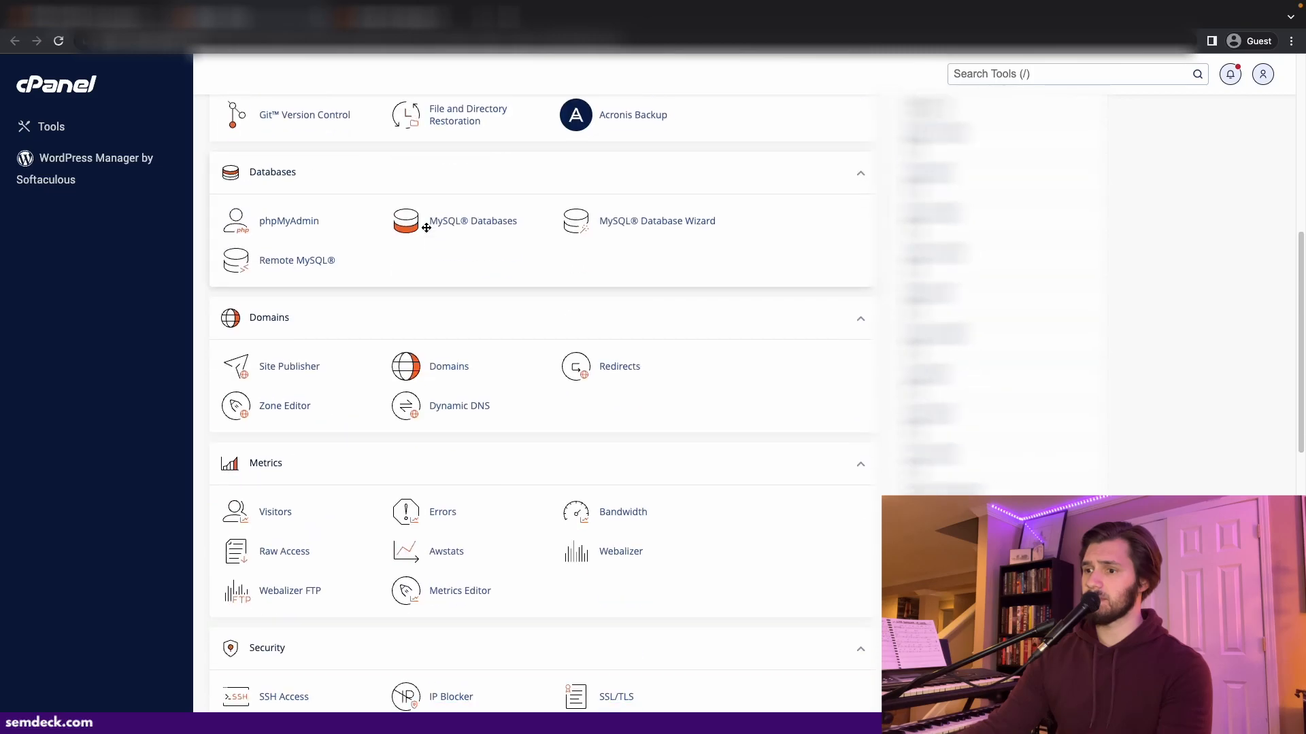
pyautogui.scroll(-3, 427, 228)
pyautogui.scroll(5, 490, 289)
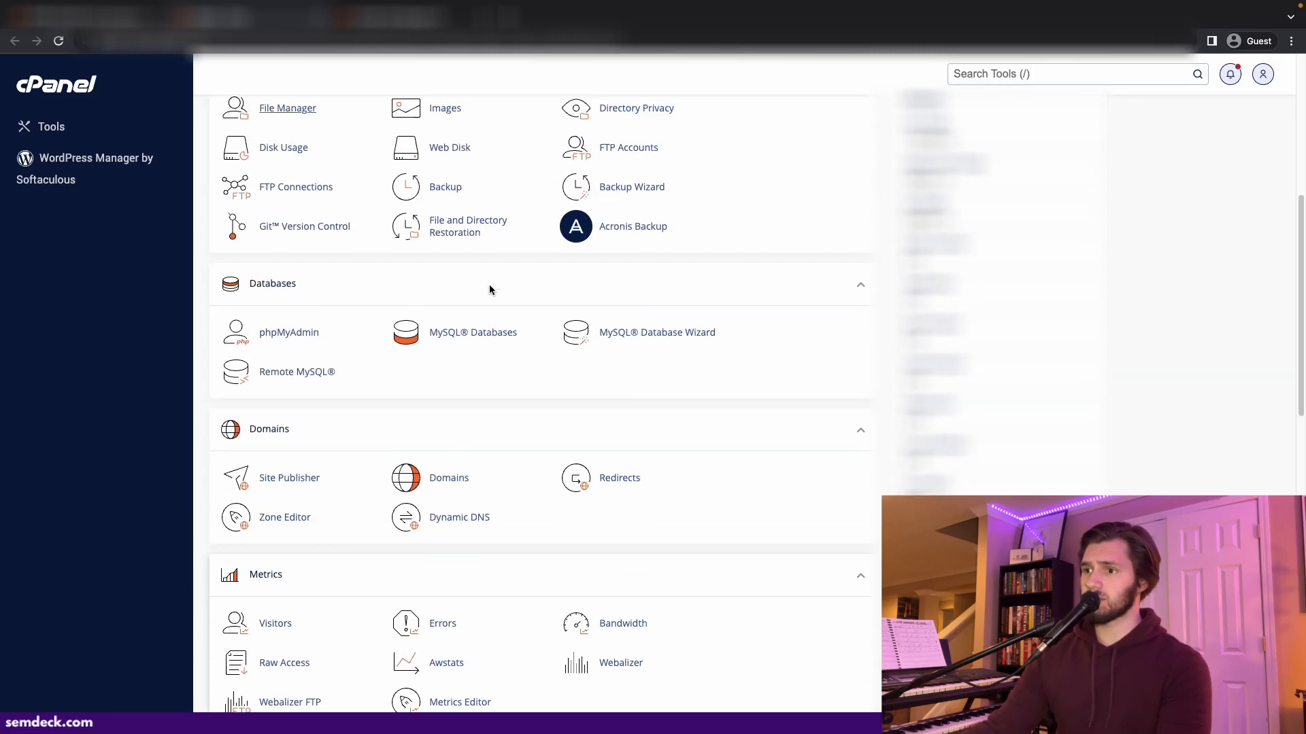
pyautogui.click(501, 333)
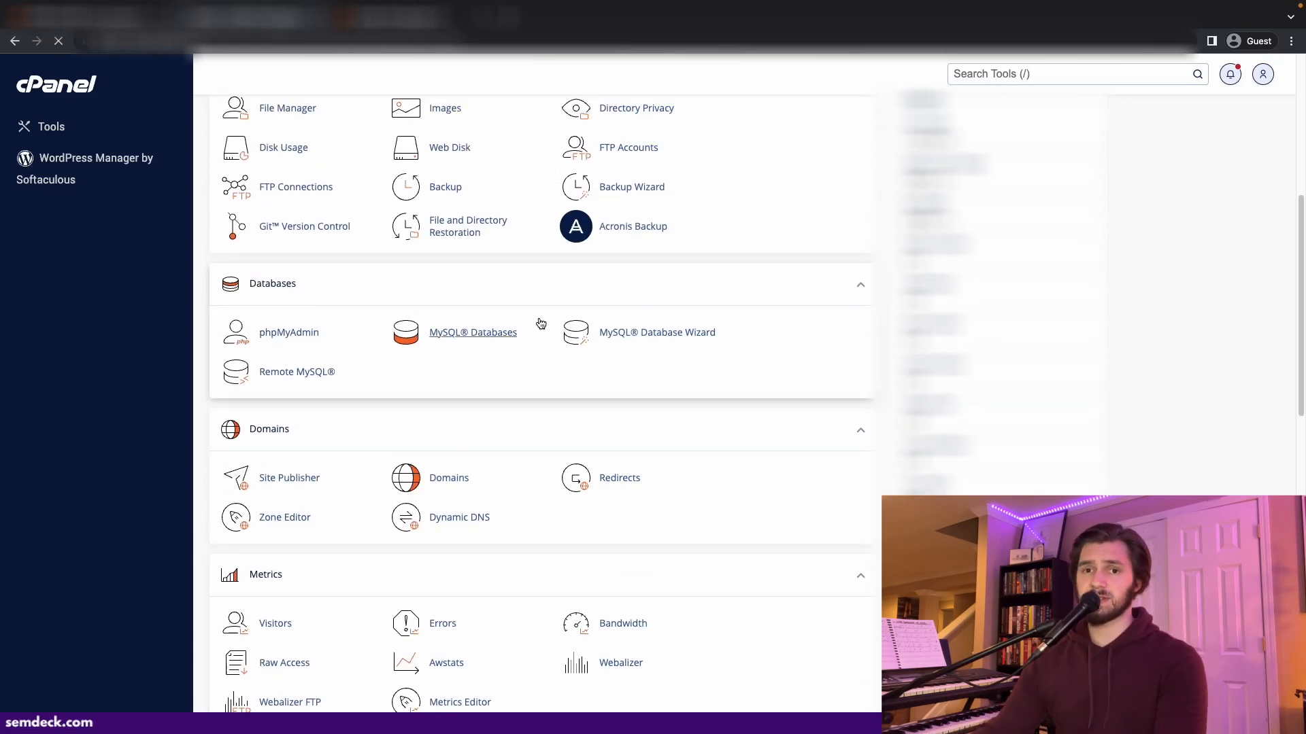
# - Create a new MySQL database named serpdeck_webdatabase
pyautogui.click(443, 286)
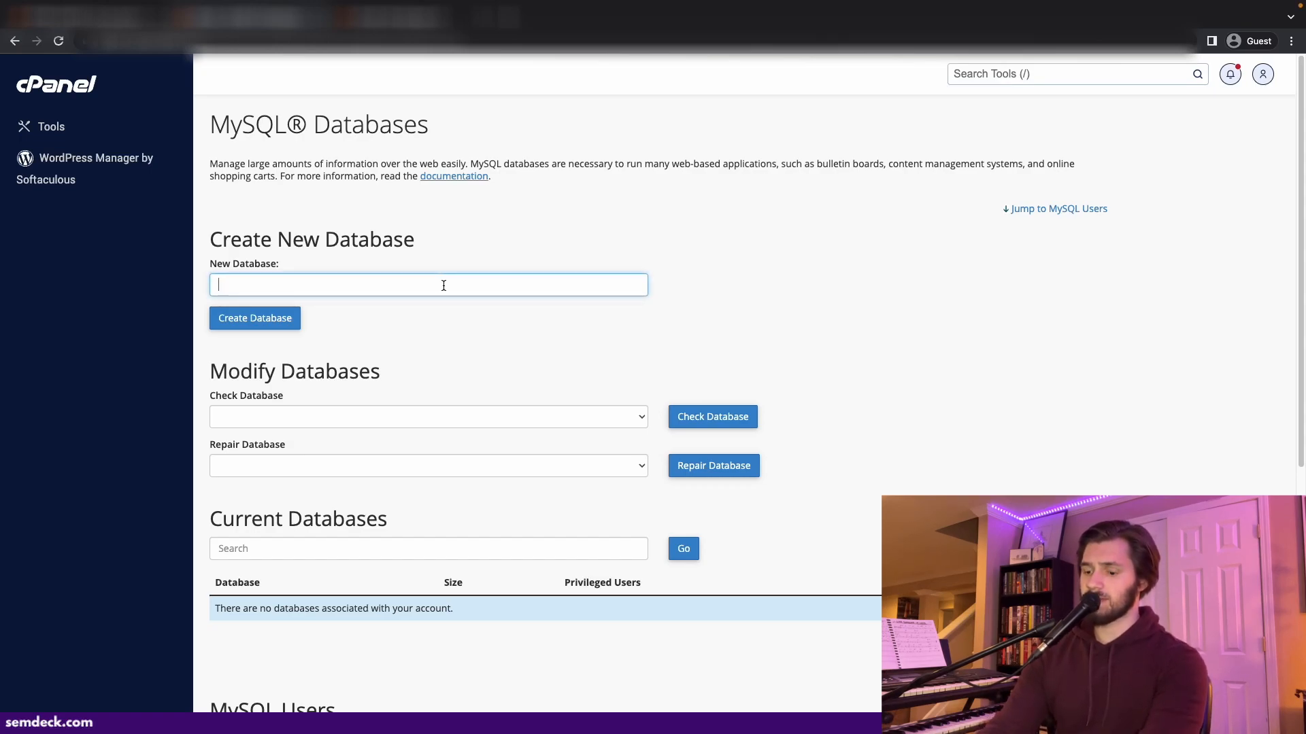
pyautogui.write('serpdeck_d')
pyautogui.press('BackSpace')
pyautogui.write('webdatabase')
pyautogui.press('Tab')
pyautogui.press('Return')
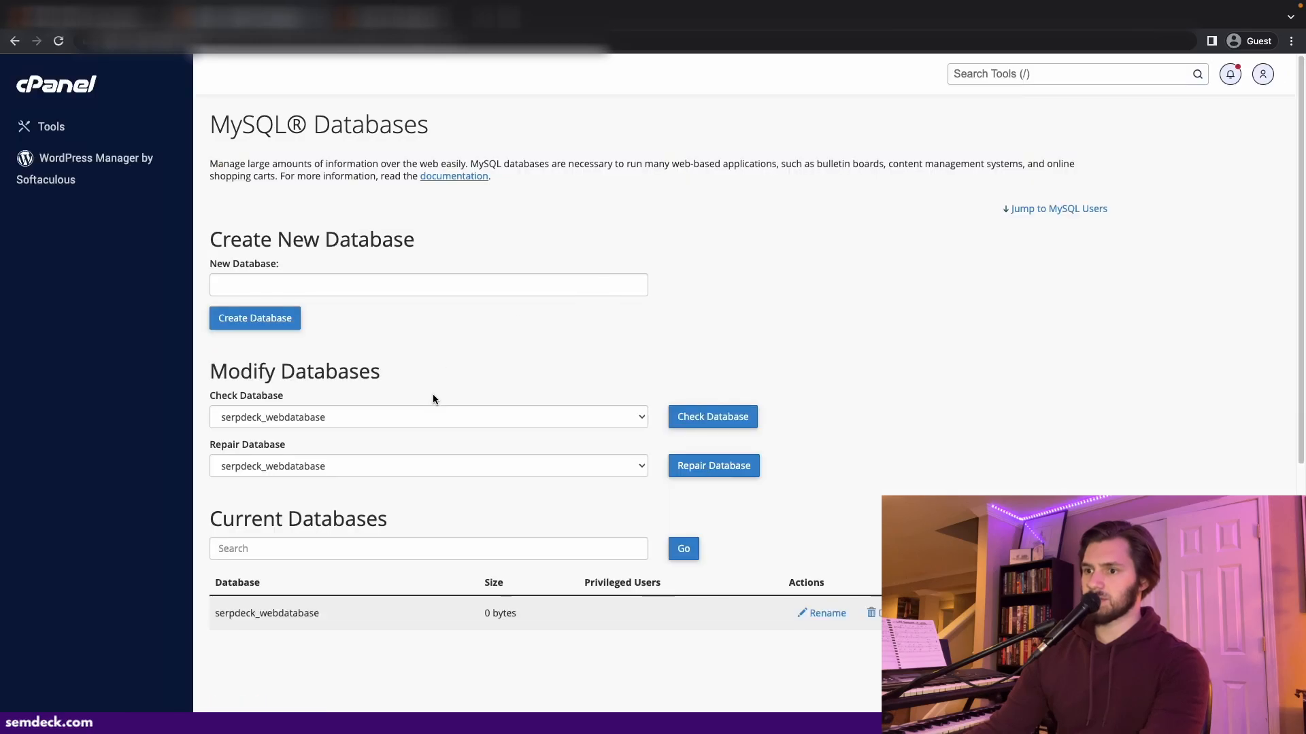
# - Create a new MySQL user, entering its username and the database user password twice
pyautogui.scroll(-7, 455, 347)
pyautogui.click(325, 366)
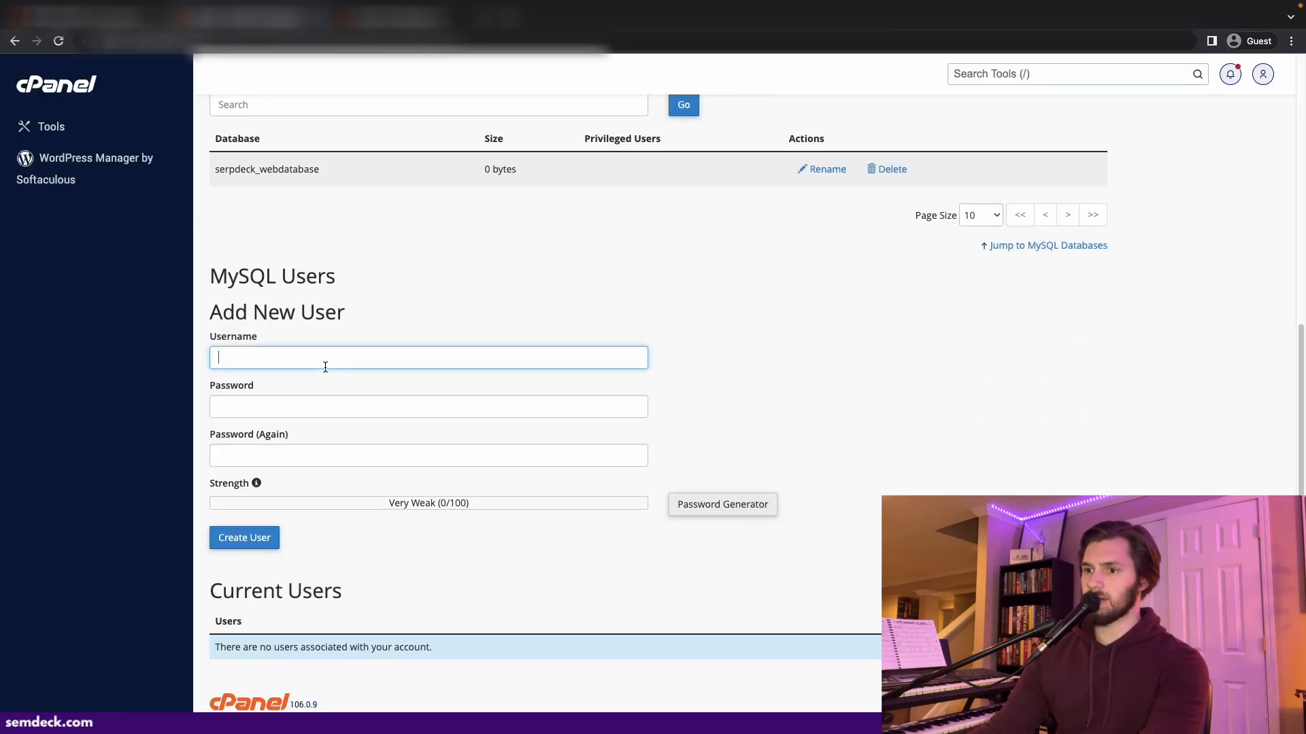
pyautogui.write('ethan_serpdeck')
pyautogui.press('Tab')
pyautogui.write('••••••••••')
pyautogui.press('Tab')
pyautogui.write('••••••••••')
pyautogui.press('Tab')
pyautogui.press('Return')
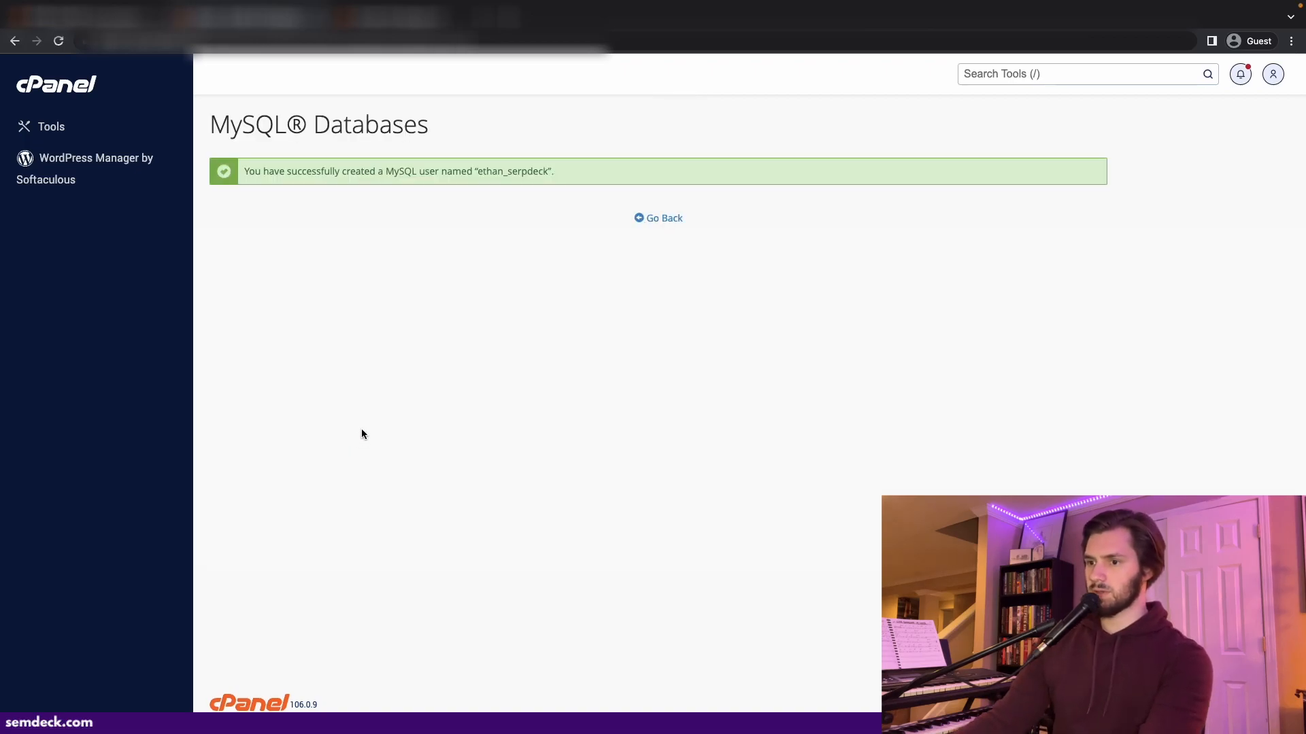
# - Add the new MySQL user to serpdeck_webdatabase and grant it all privileges
pyautogui.click(644, 220)
pyautogui.scroll(-8, 511, 310)
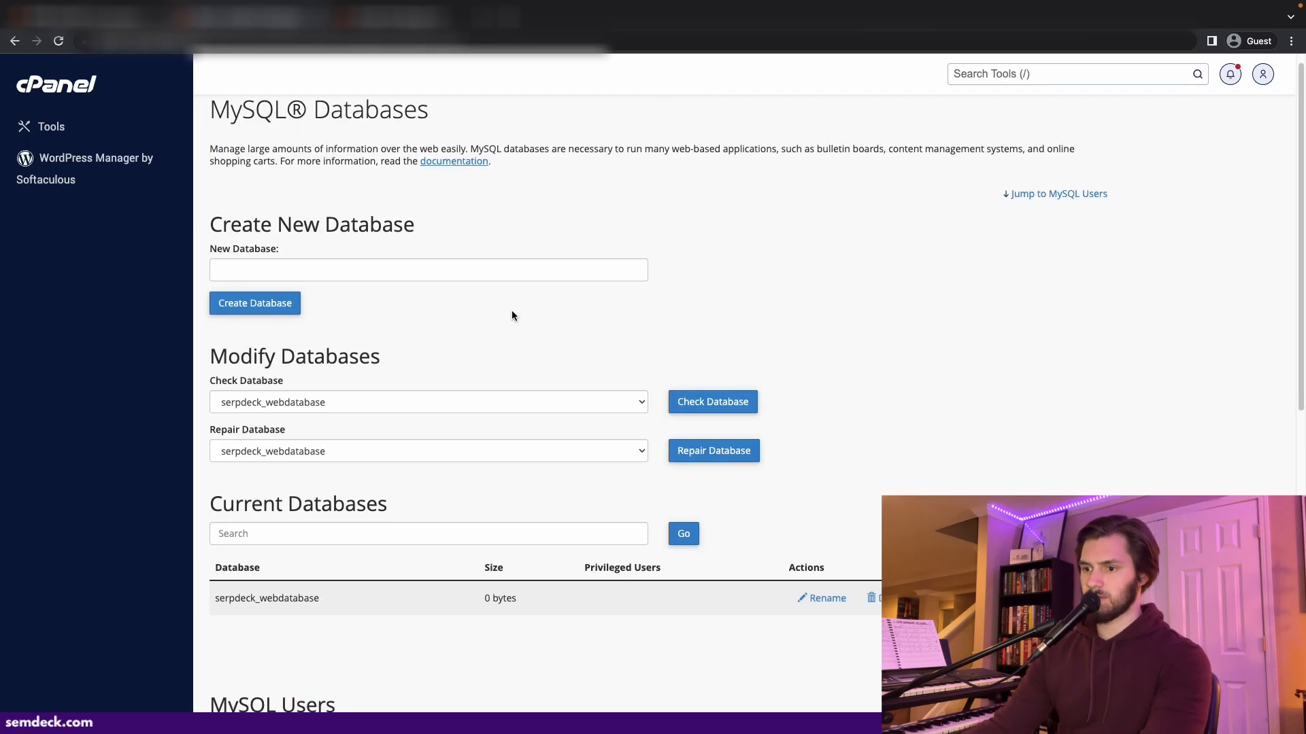
pyautogui.scroll(-2, 272, 484)
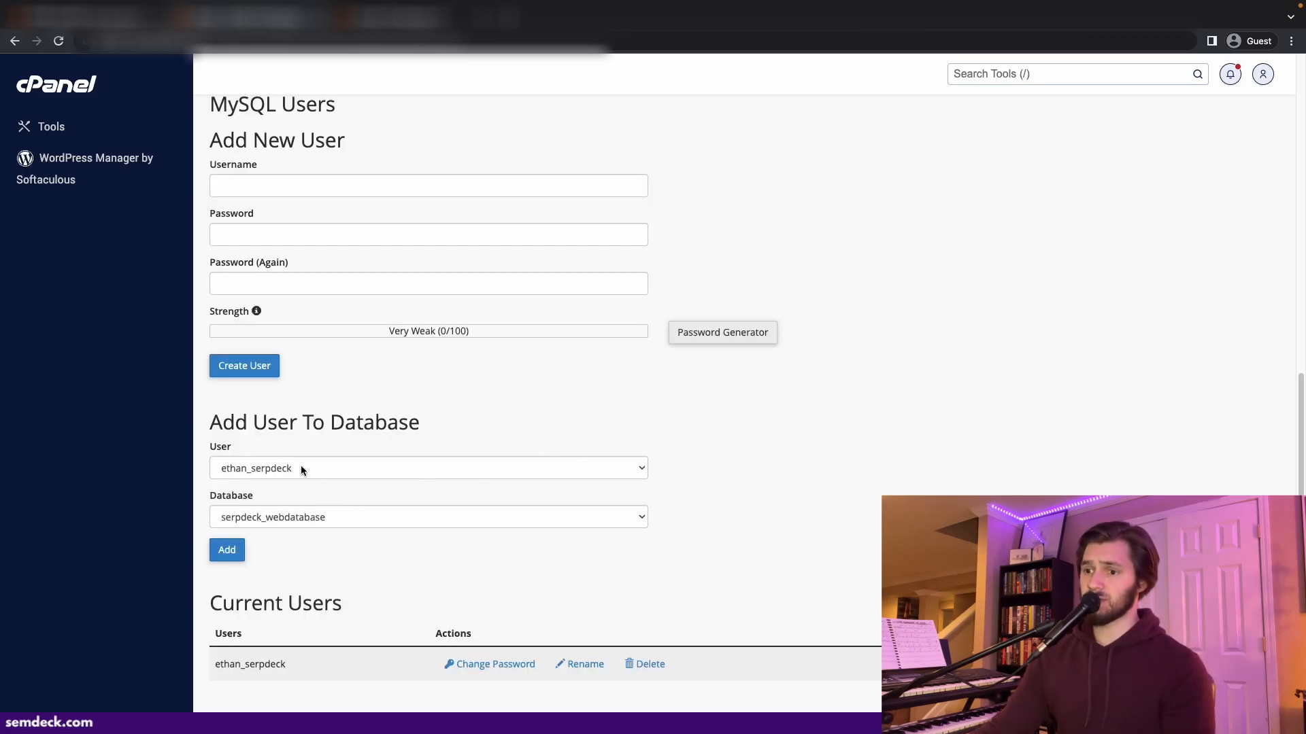
pyautogui.scroll(10, 407, 496)
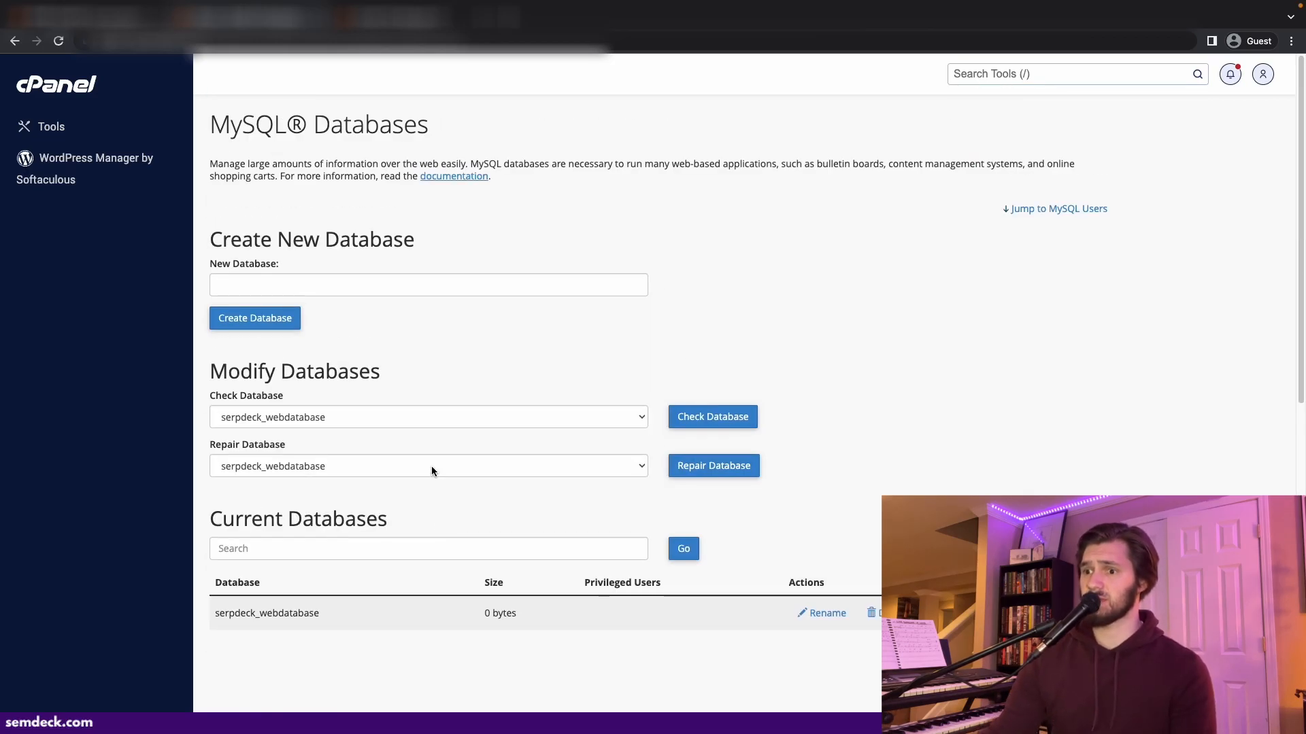
pyautogui.scroll(-10, 425, 469)
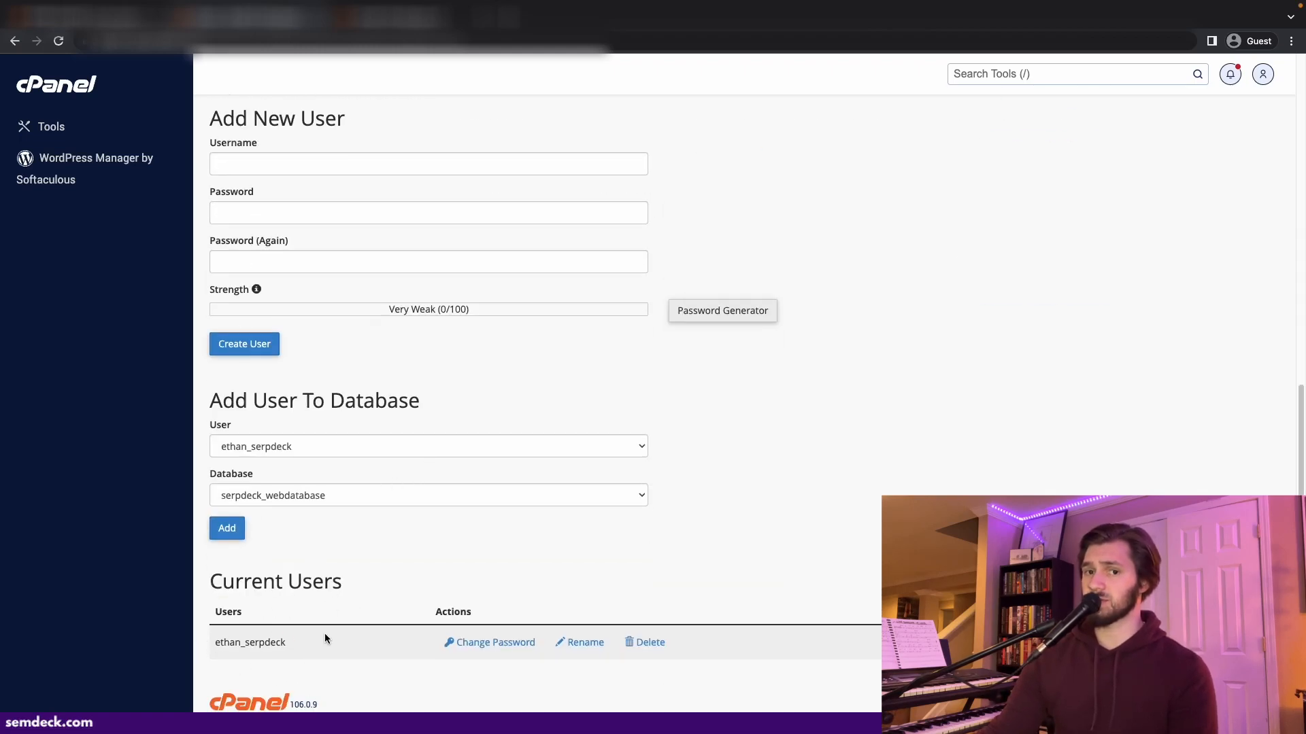
pyautogui.scroll(10, 324, 634)
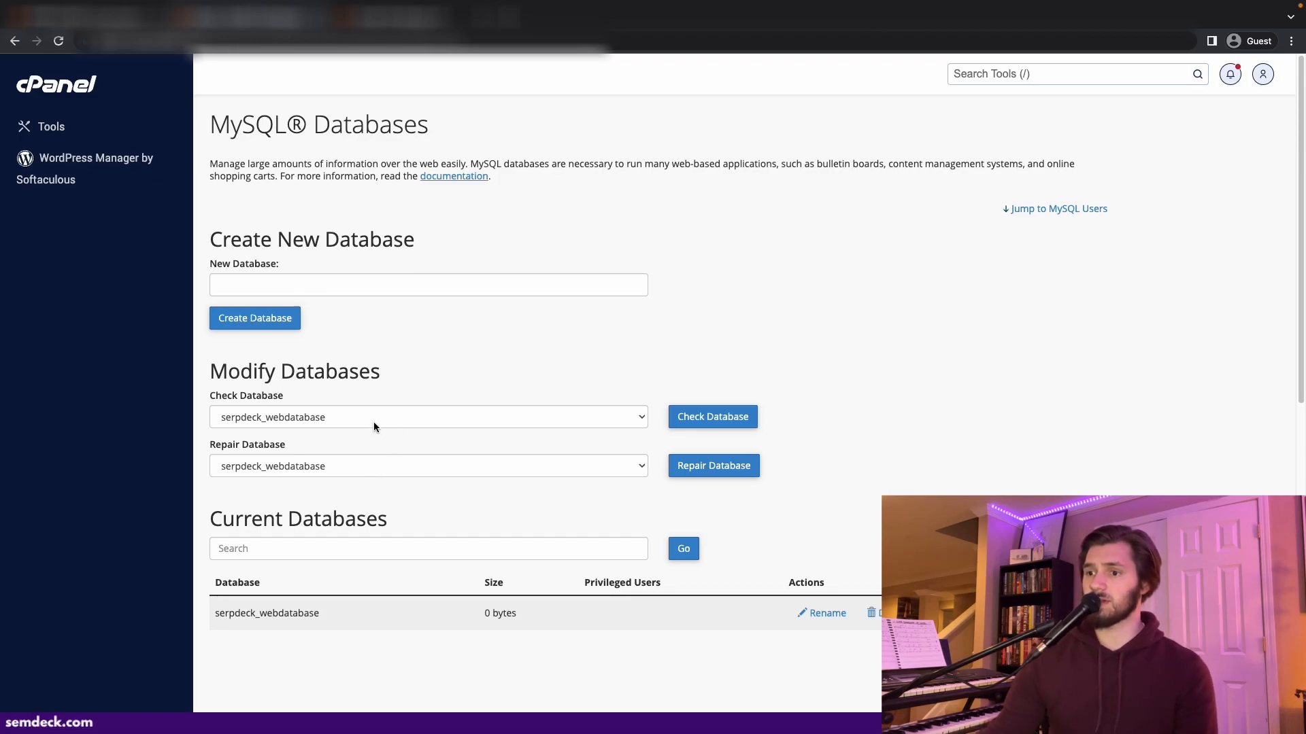
pyautogui.scroll(-6, 374, 421)
pyautogui.scroll(-3, 374, 423)
pyautogui.click(225, 528)
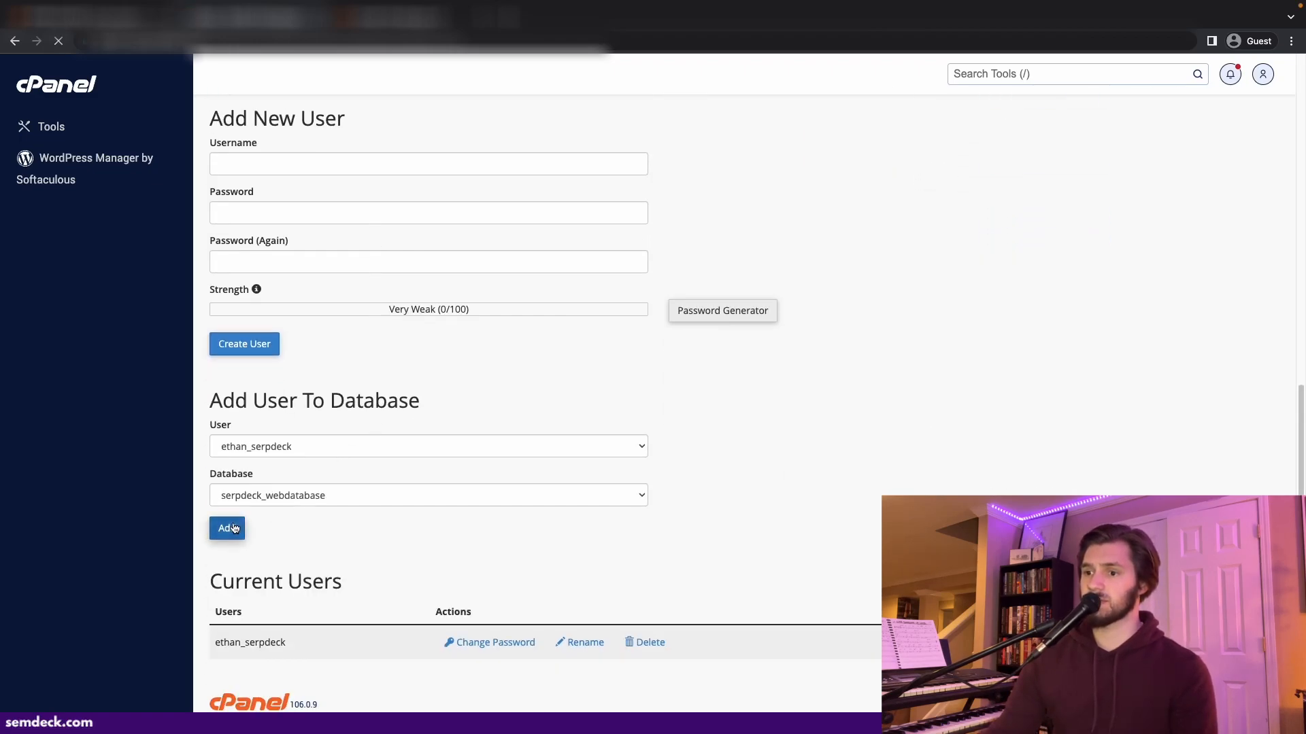
pyautogui.click(291, 246)
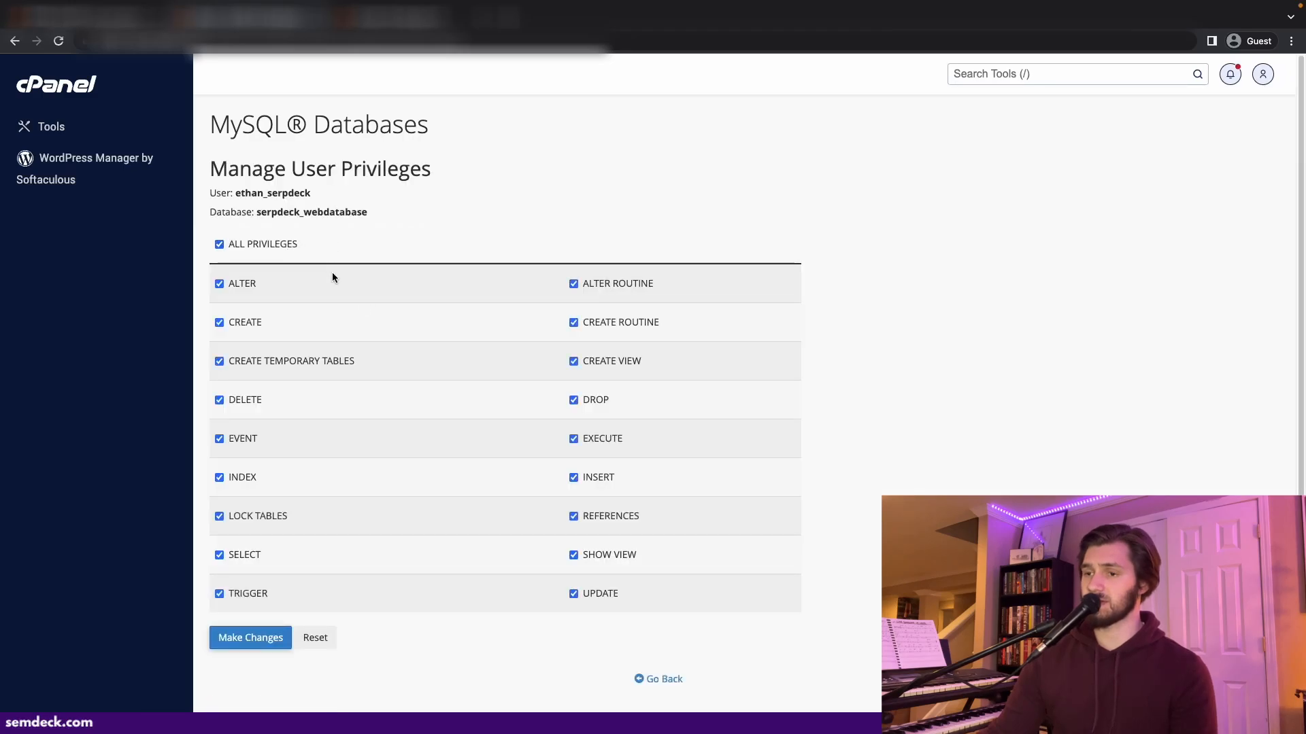
pyautogui.click(257, 638)
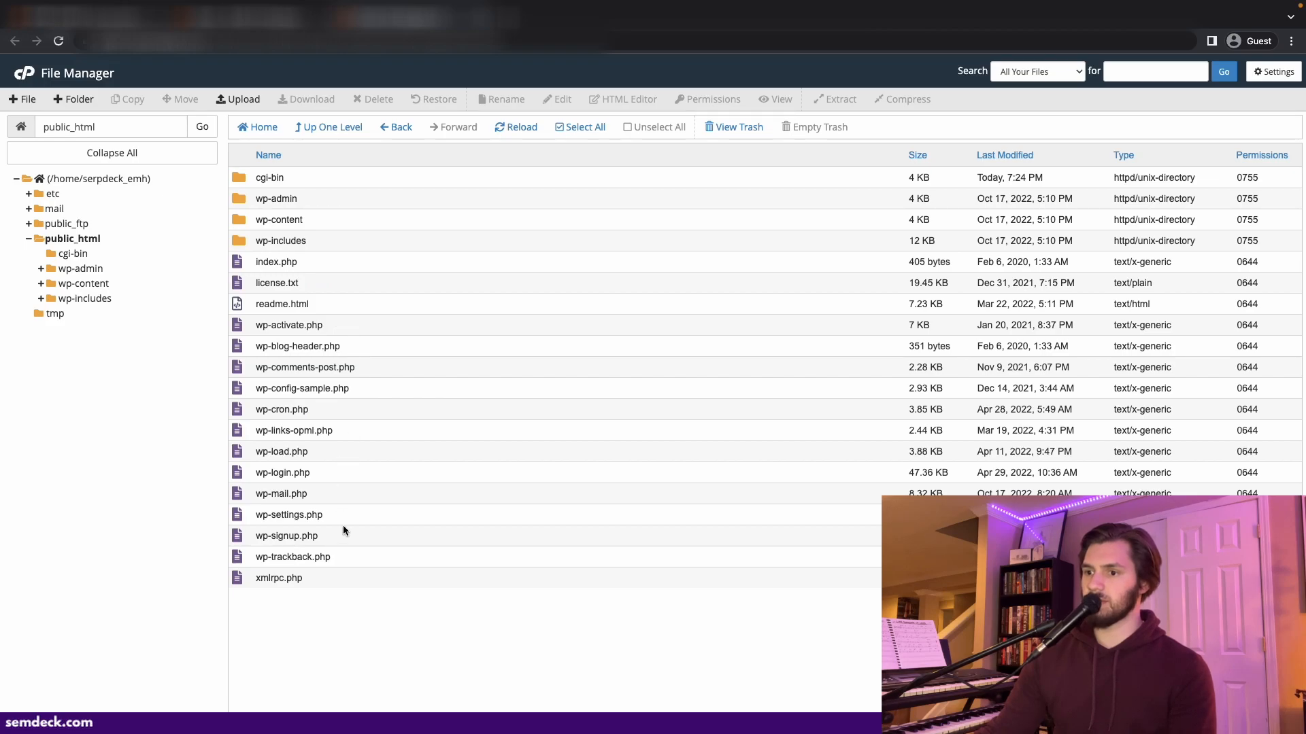
# - Open wp-config-sample.php in public_html for editing
pyautogui.rightClick(373, 385)
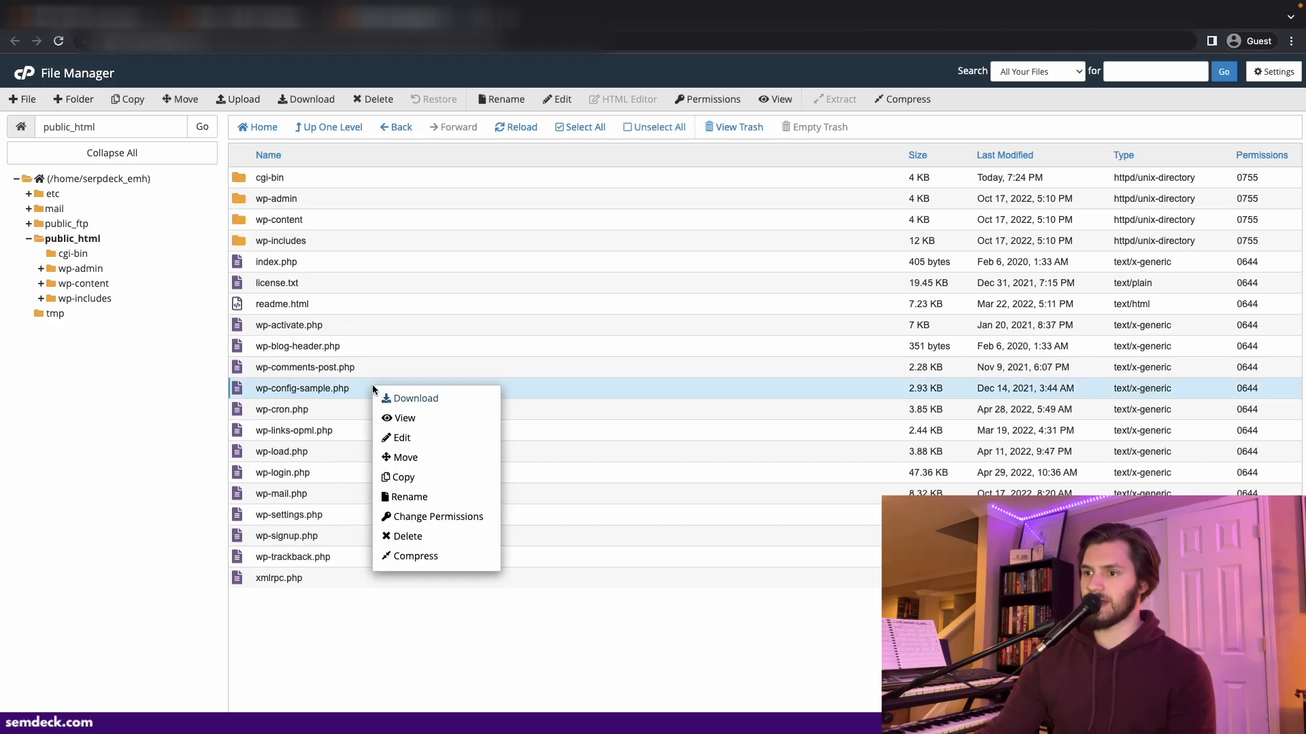
pyautogui.click(410, 442)
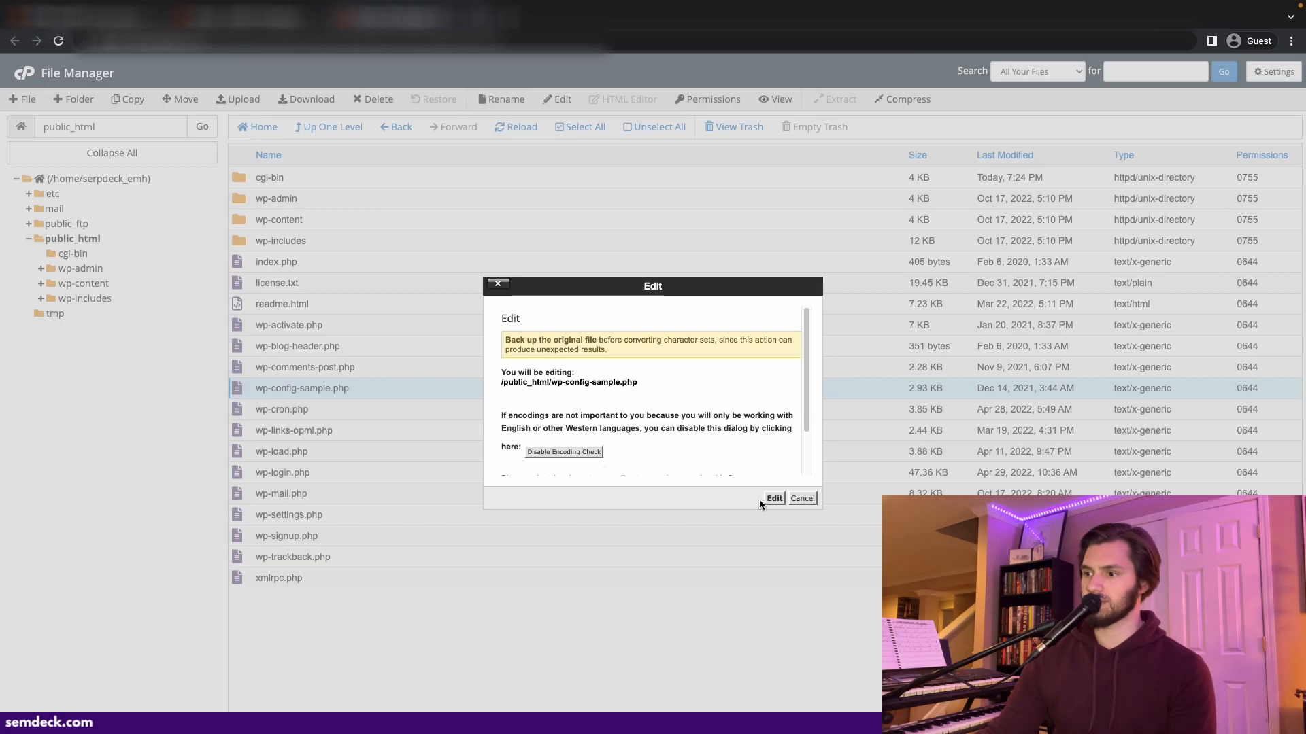
pyautogui.click(774, 499)
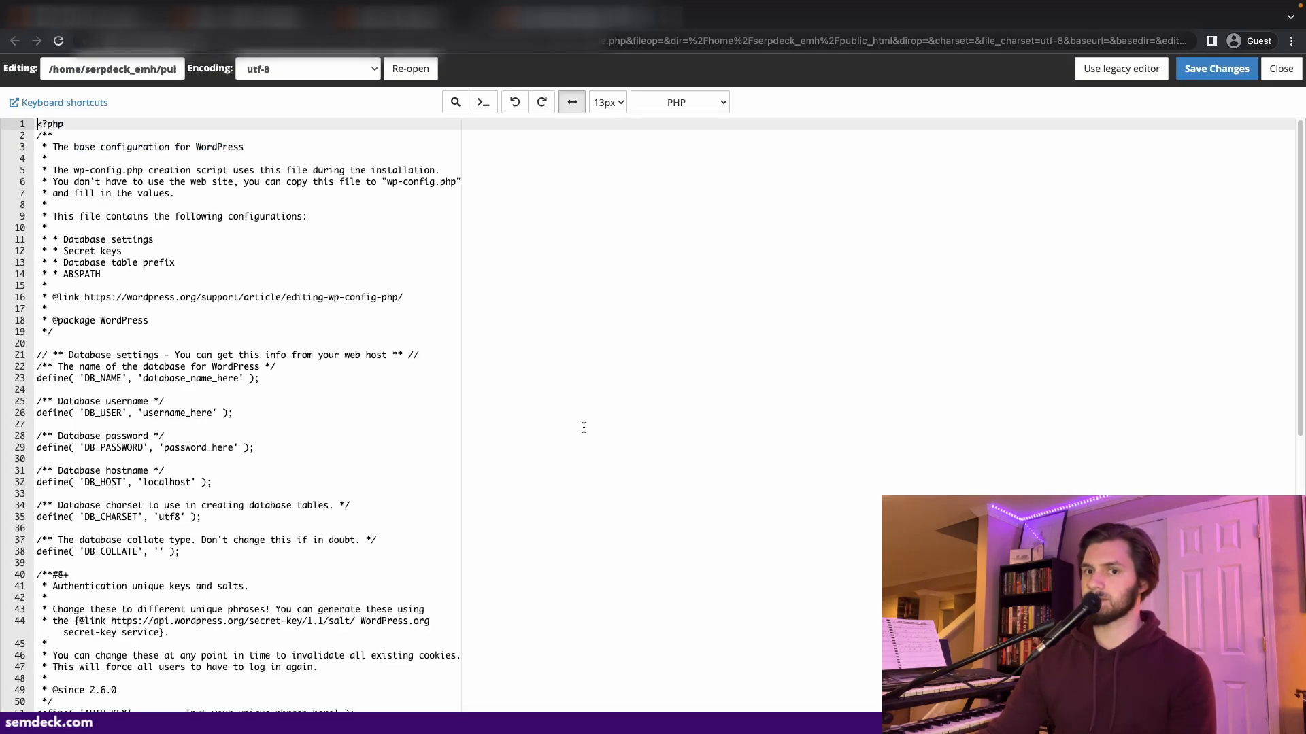
# - Set the config's database name to serpdeck_webdatabase, fill in the database username and password, and save the changes
pyautogui.moveTo(239, 381); pyautogui.dragTo(145, 381)
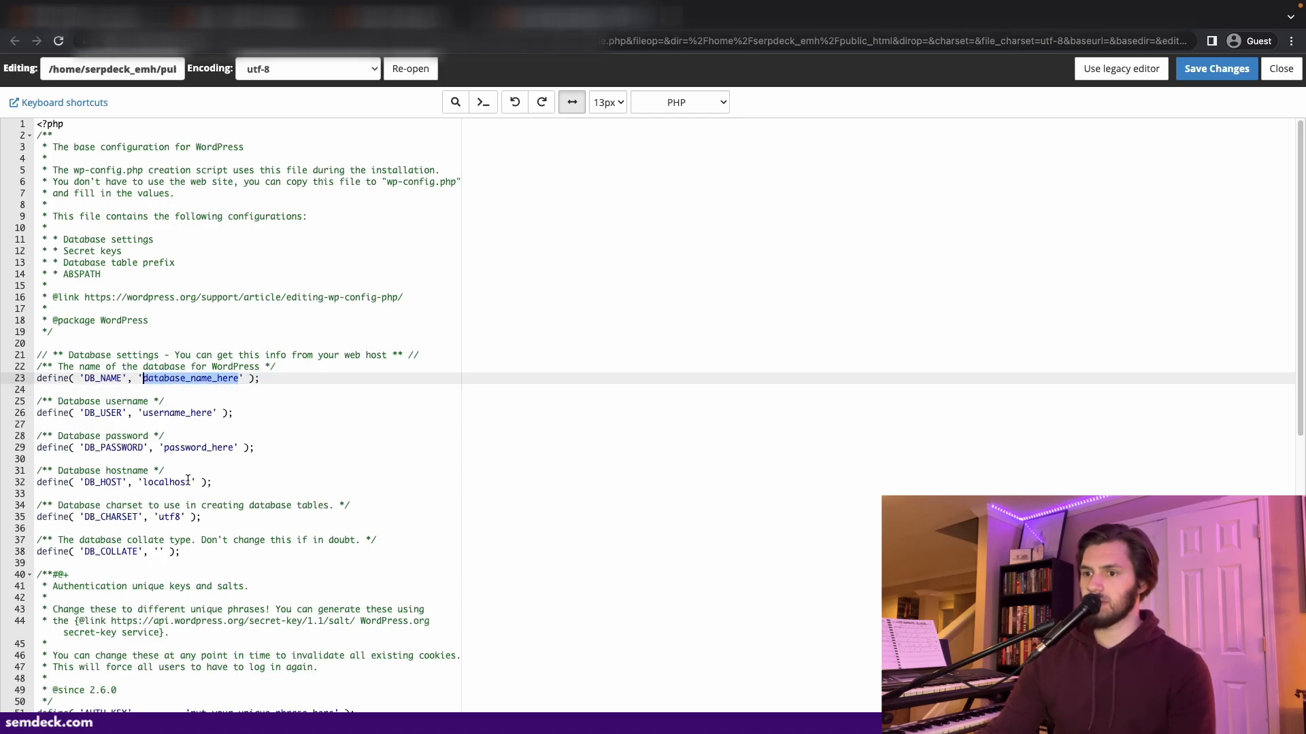
pyautogui.write('serpdeck_webdatabase')
pyautogui.doubleClick(202, 413)
pyautogui.write('ethan_serpdeck')
pyautogui.doubleClick(198, 447)
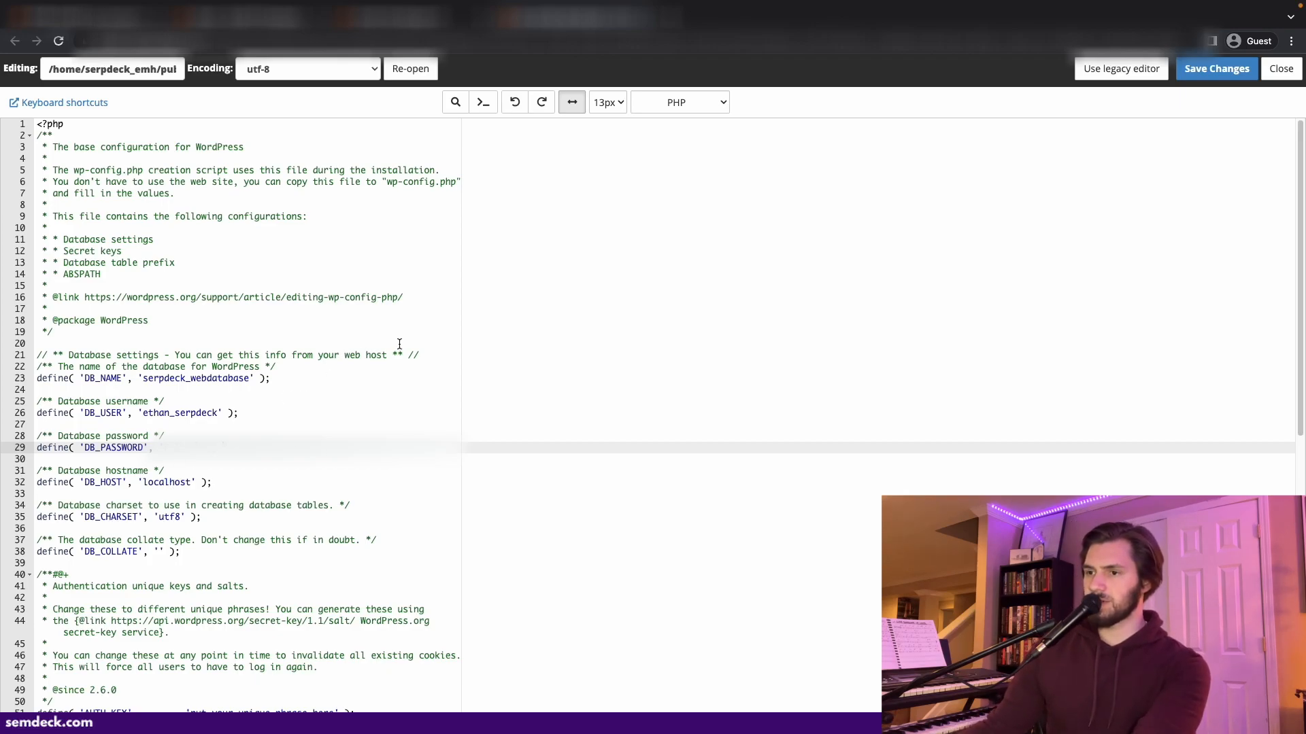
pyautogui.click(1184, 67)
pyautogui.click(779, 111)
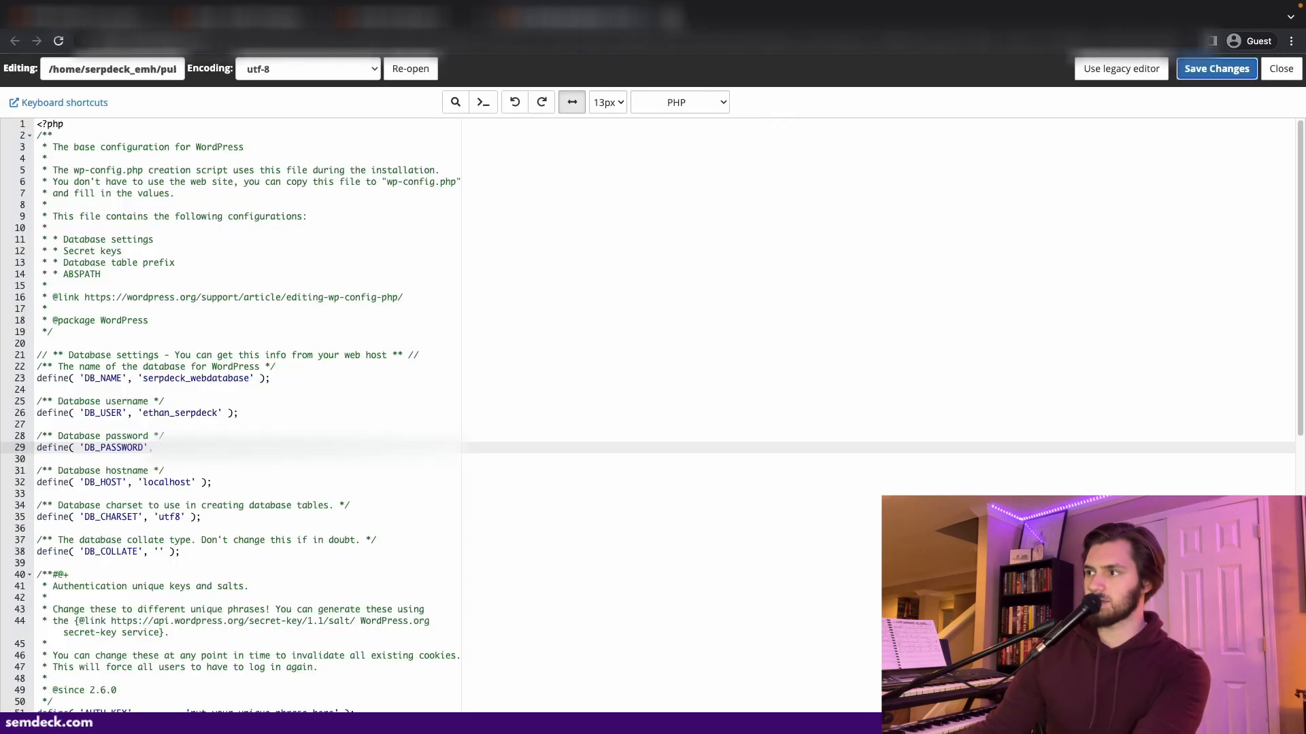
# - Open serpdeck.com in a new browser tab
pyautogui.hotkey('ctrl', 't')
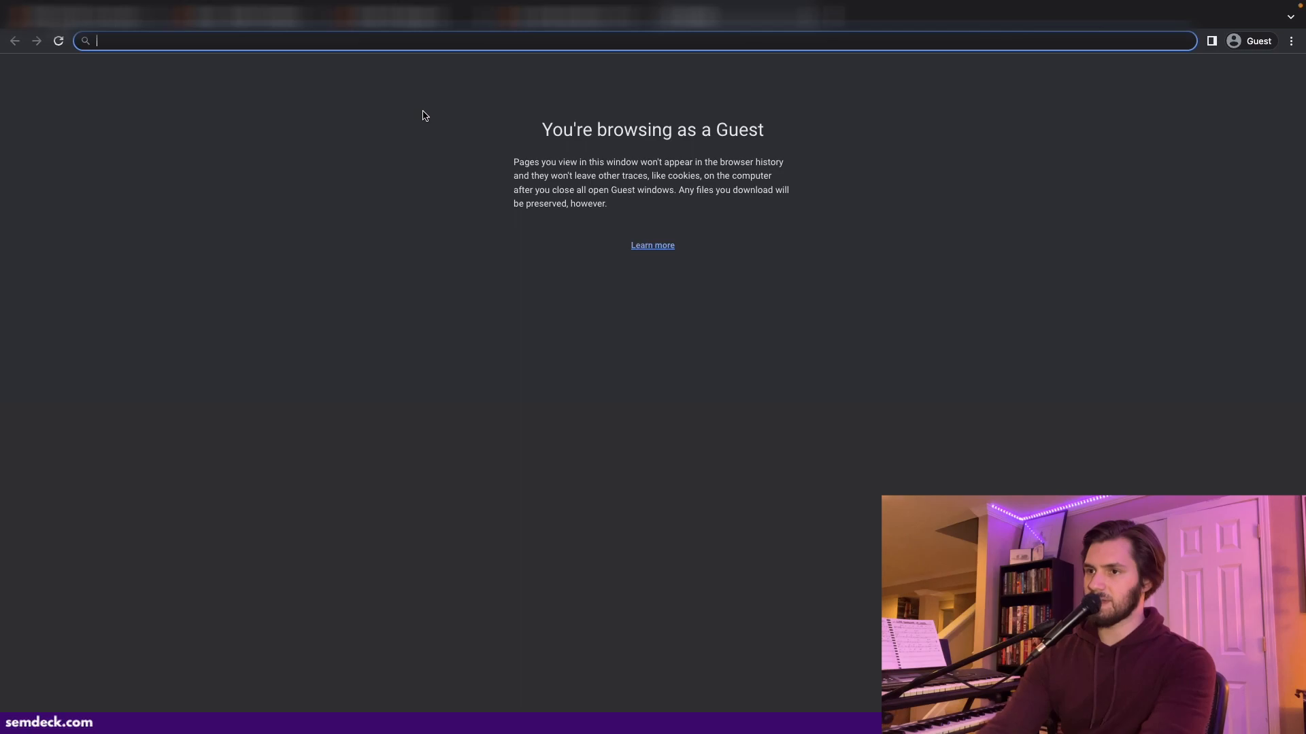
pyautogui.write('ser')
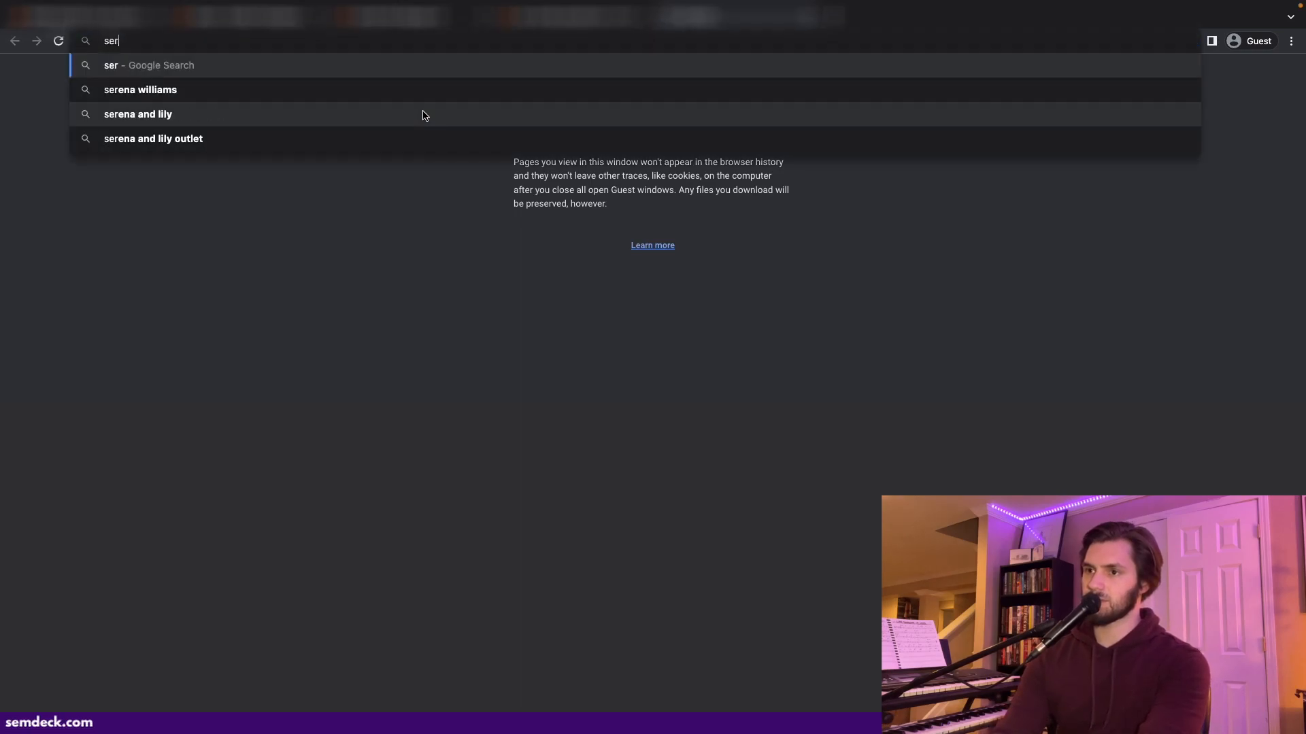
pyautogui.write('pdeck.com')
pyautogui.press('Return')
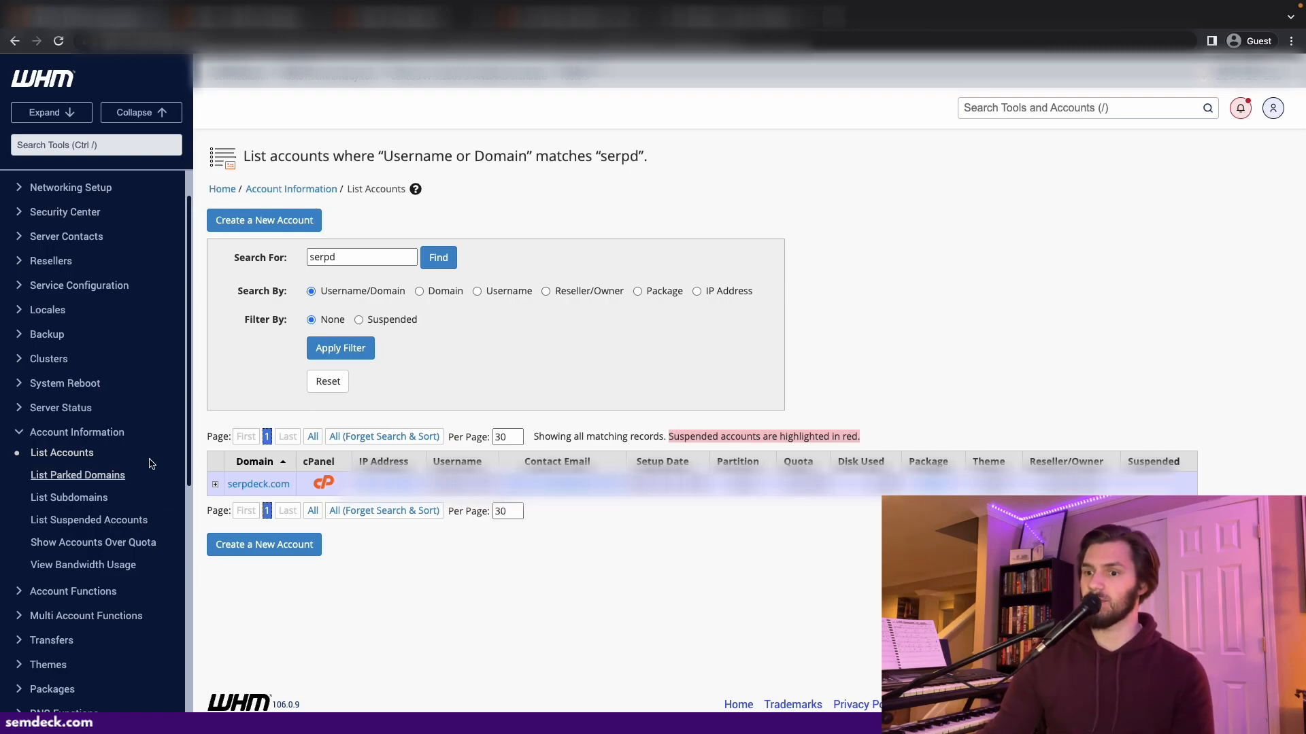
# - In WHM's Manage AutoSSL users list, search for serp and enable AutoSSL for the serpdeck_emh account
pyautogui.scroll(-3, 139, 387)
pyautogui.scroll(-5, 140, 387)
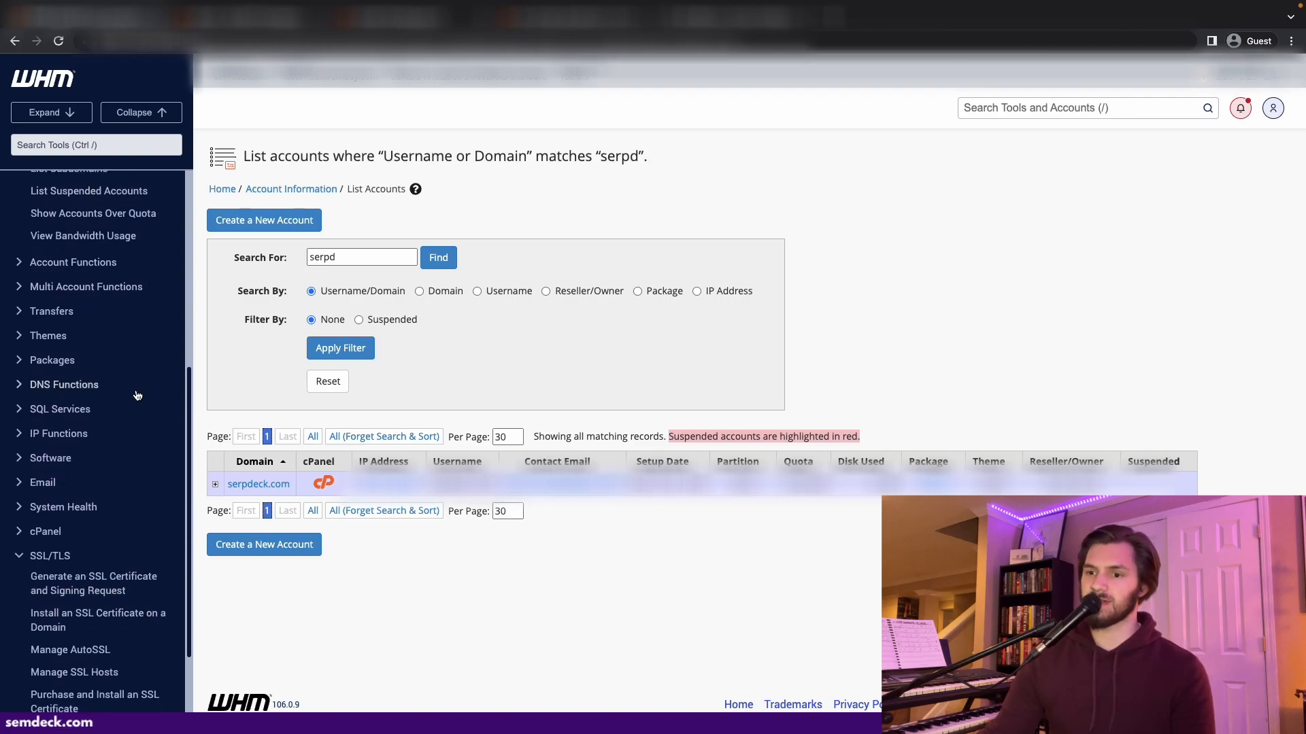
pyautogui.click(82, 509)
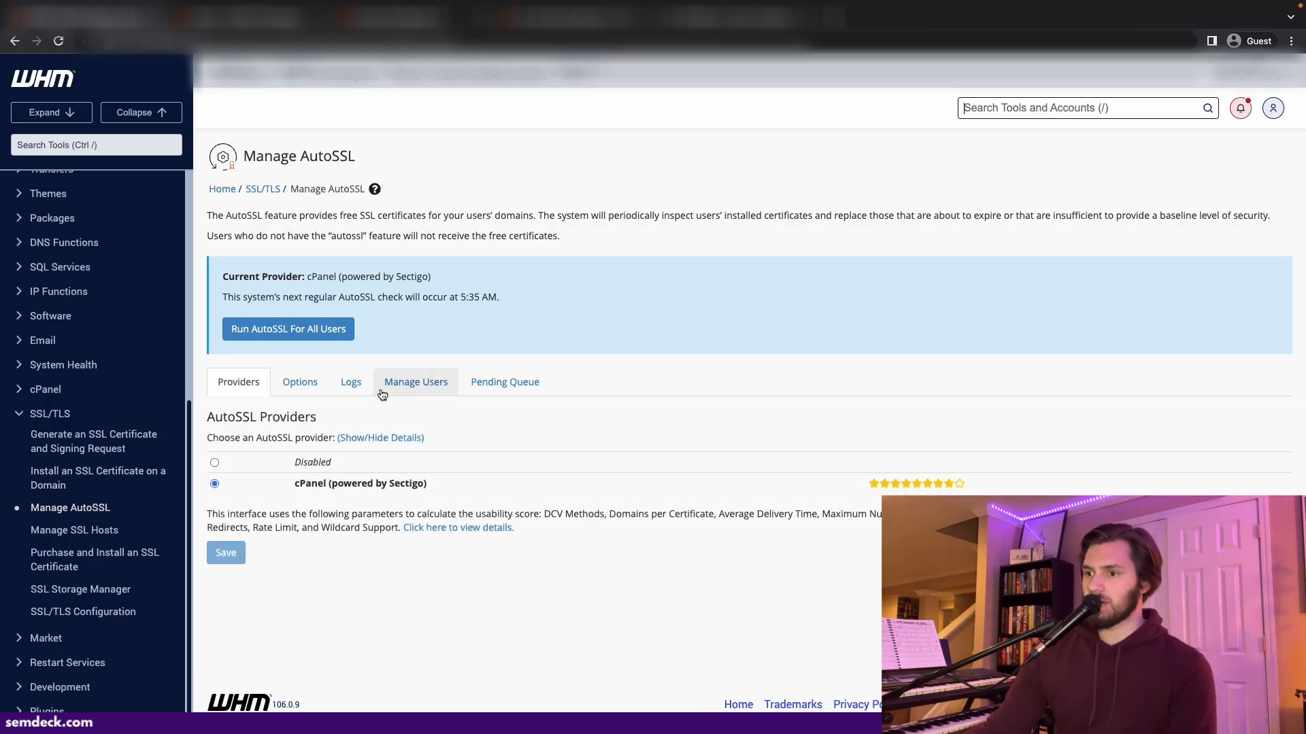
pyautogui.click(428, 391)
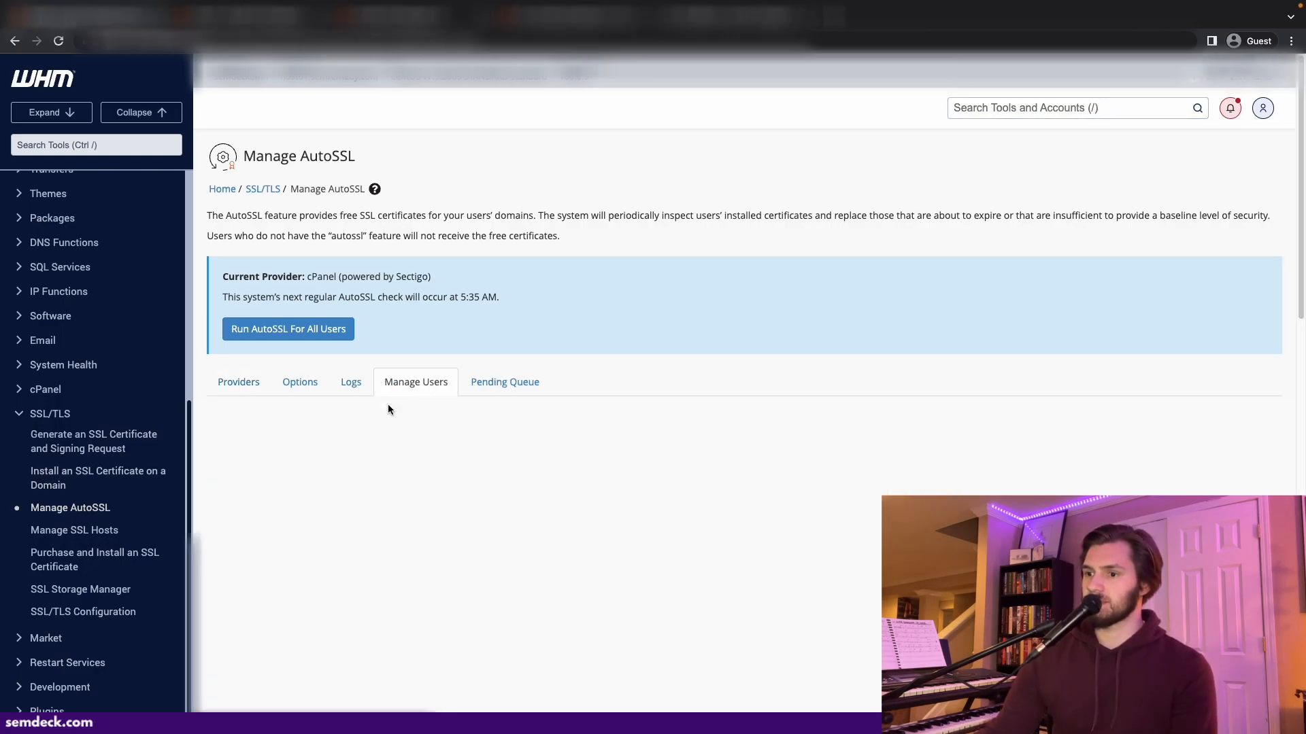
pyautogui.click(370, 443)
pyautogui.write('serp')
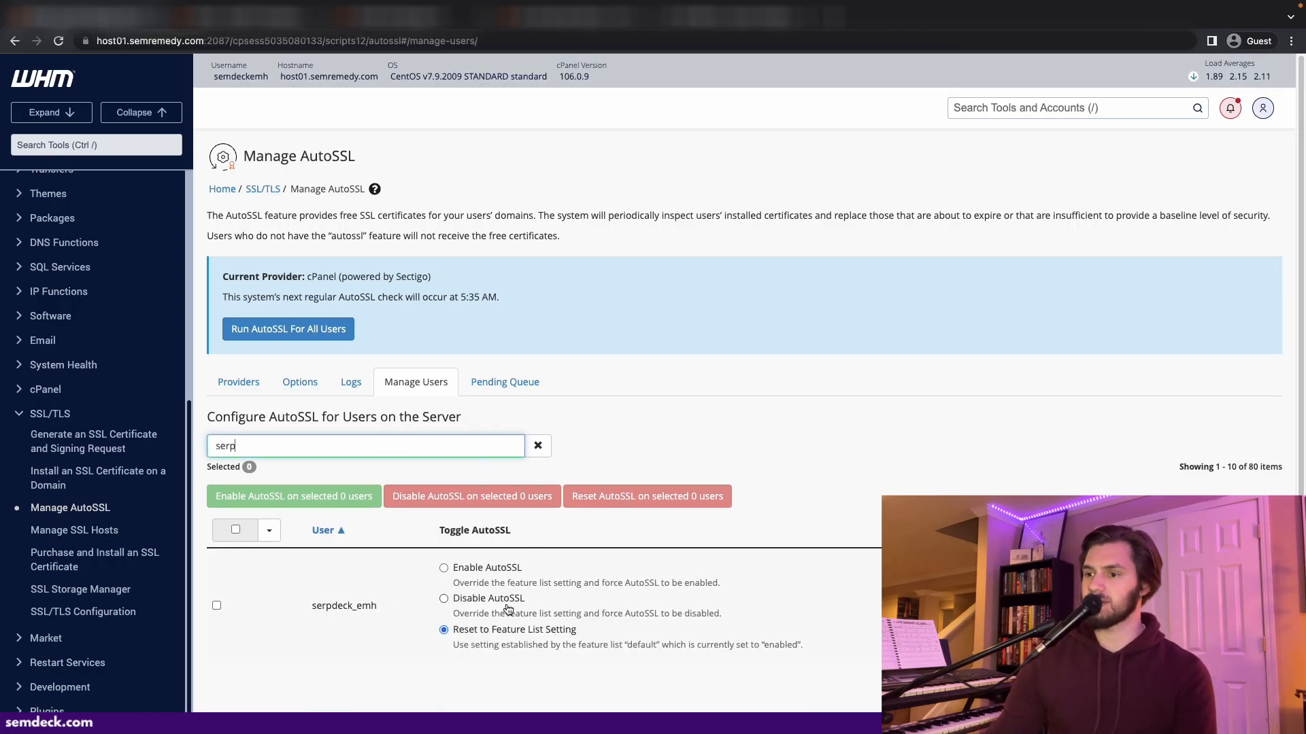
pyautogui.click(483, 569)
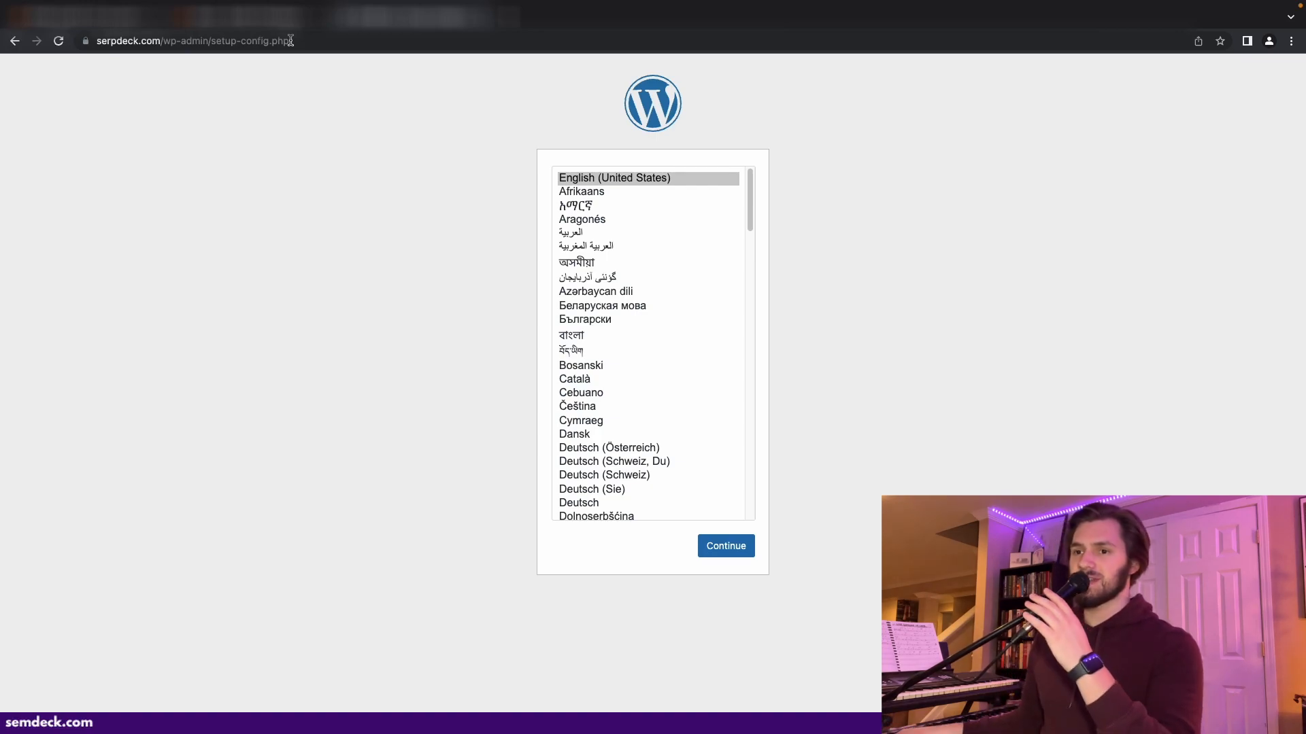
# - Continue the WordPress setup with English (United States) and start the configuration
pyautogui.click(738, 557)
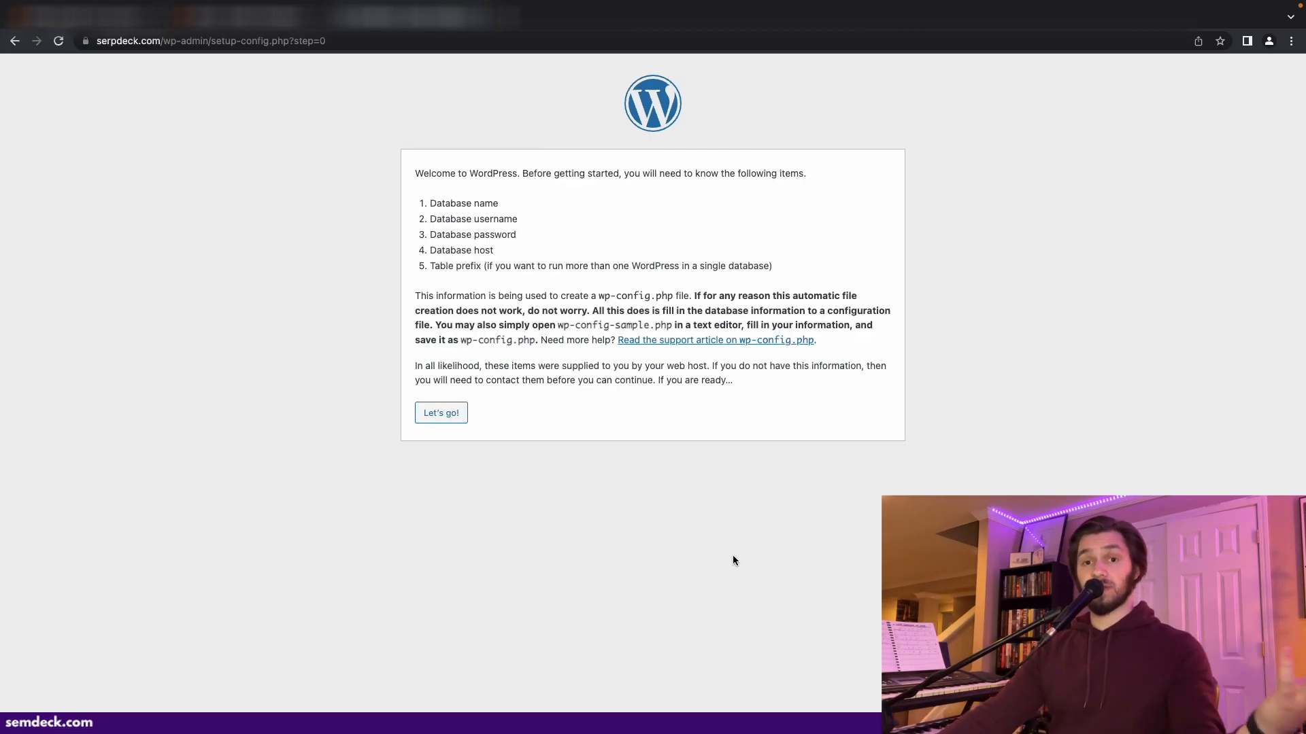
pyautogui.click(443, 417)
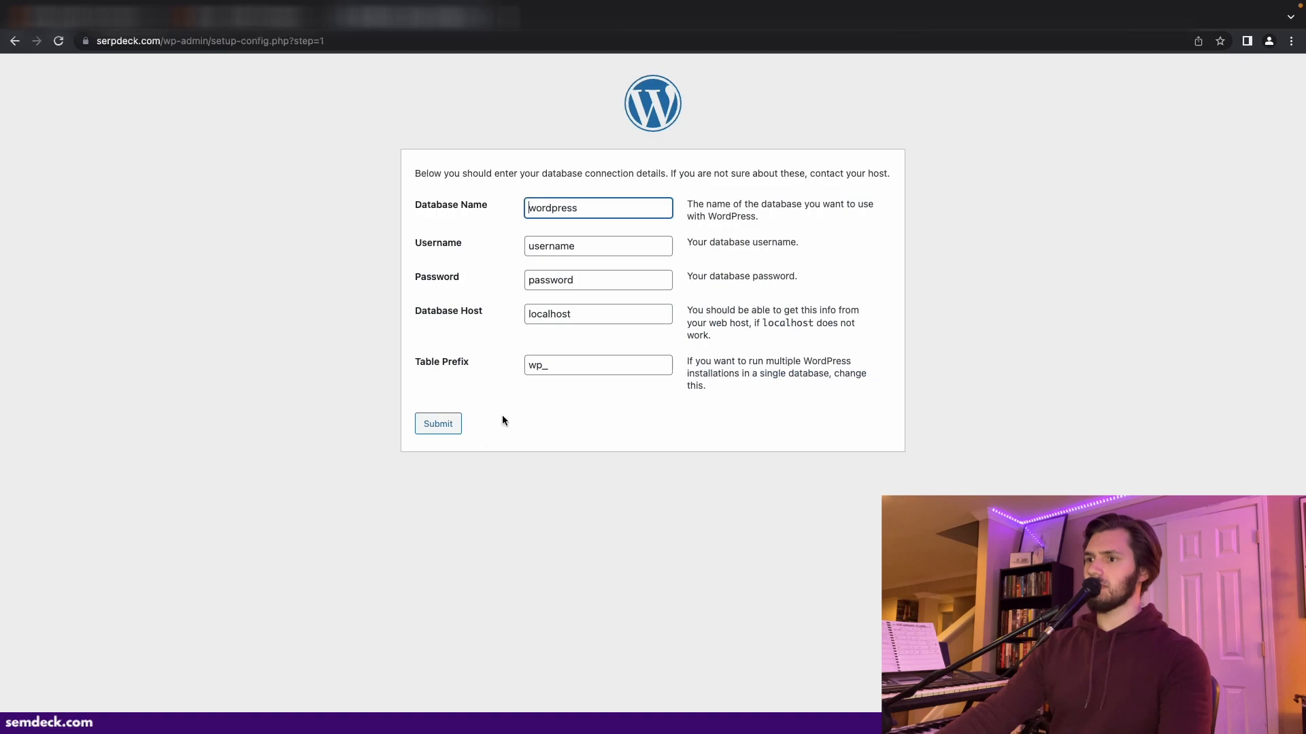
# - Enter the database name serpdeck_webdatabase, the database username and password, and submit the connection details
pyautogui.moveTo(589, 212); pyautogui.dragTo(515, 206)
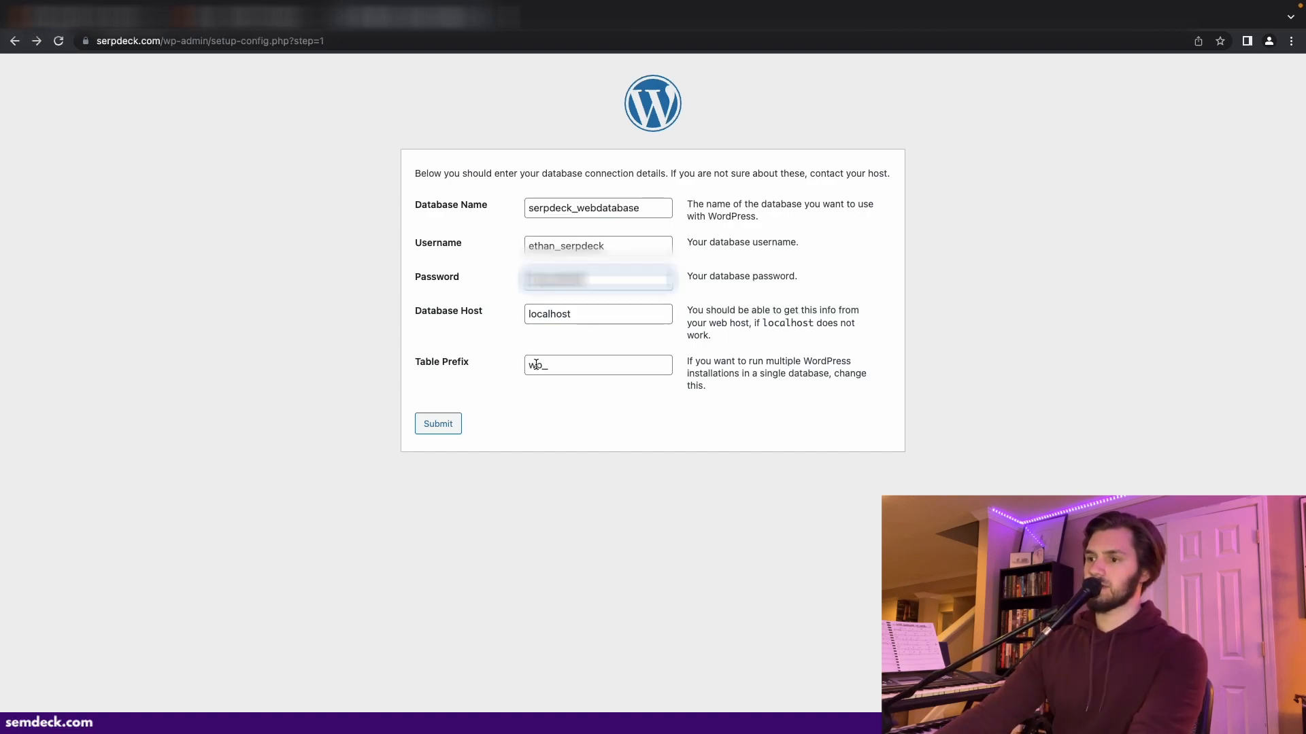
pyautogui.click(544, 367)
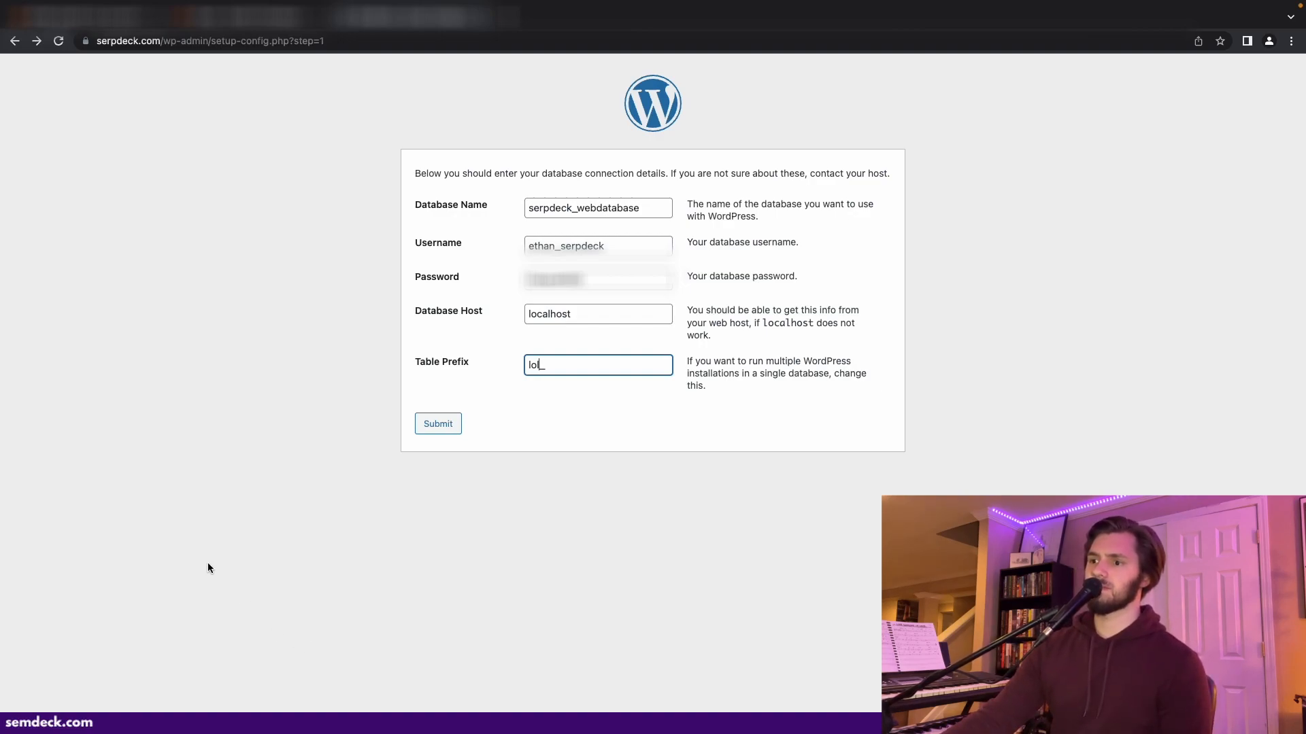
pyautogui.click(425, 433)
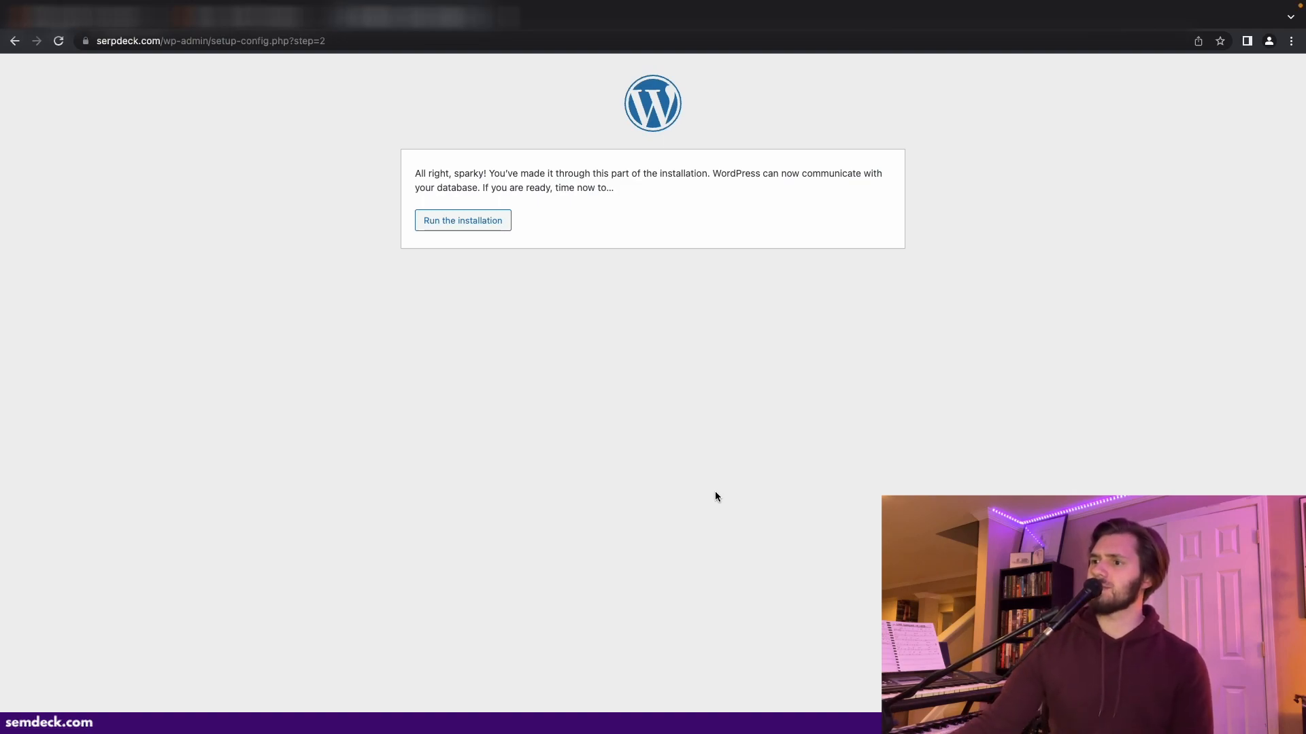
# - Run the installation and set the site title to Serpdeck and enter the admin username
pyautogui.click(457, 222)
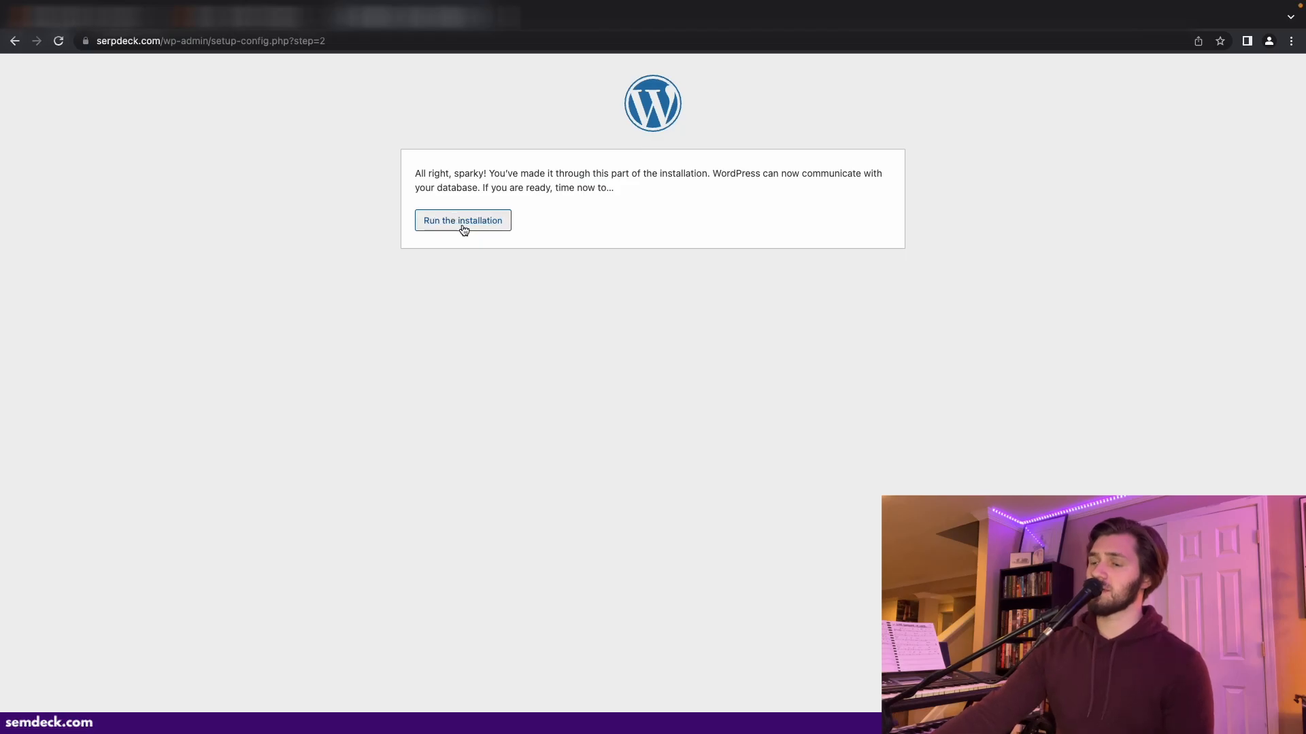
pyautogui.write('Serpdeck')
pyautogui.press('Tab')
pyautogui.write('ethan')
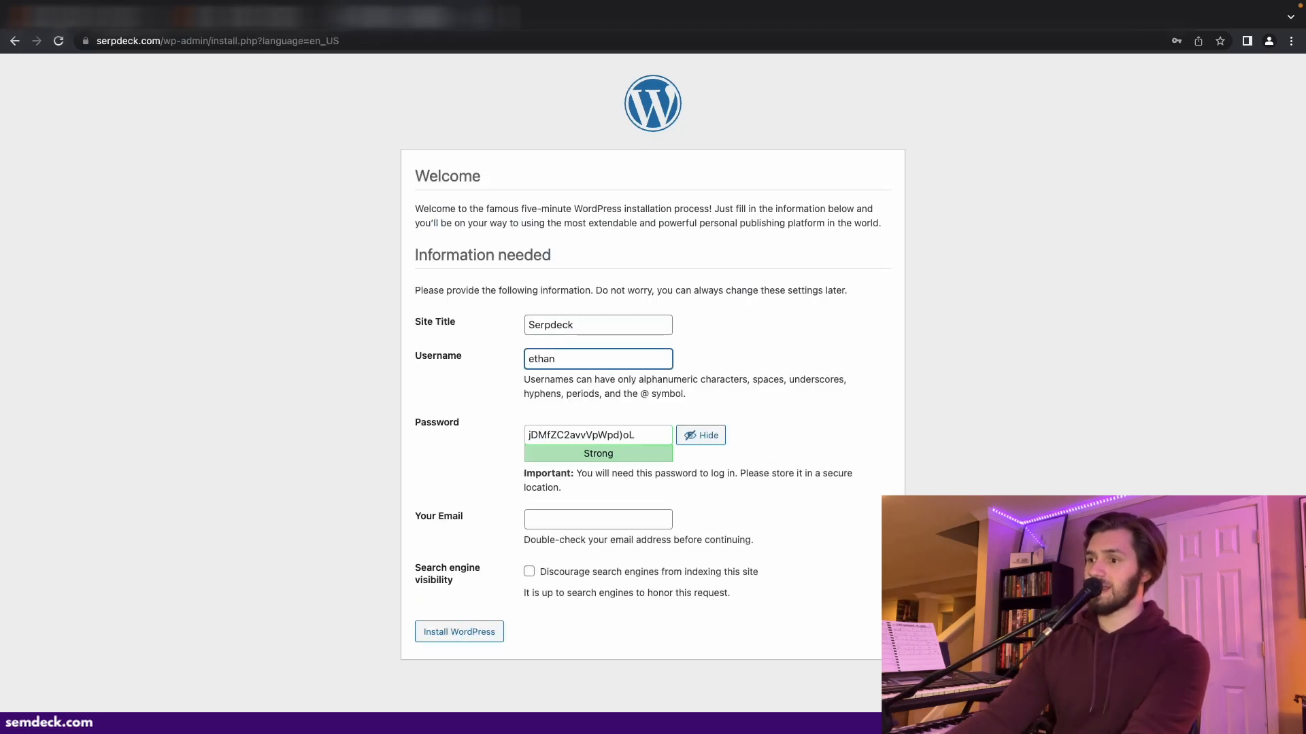
# - Copy the generated admin password and fill in the admin e-mail address from the autofill suggestion
pyautogui.moveTo(650, 426); pyautogui.dragTo(519, 422)
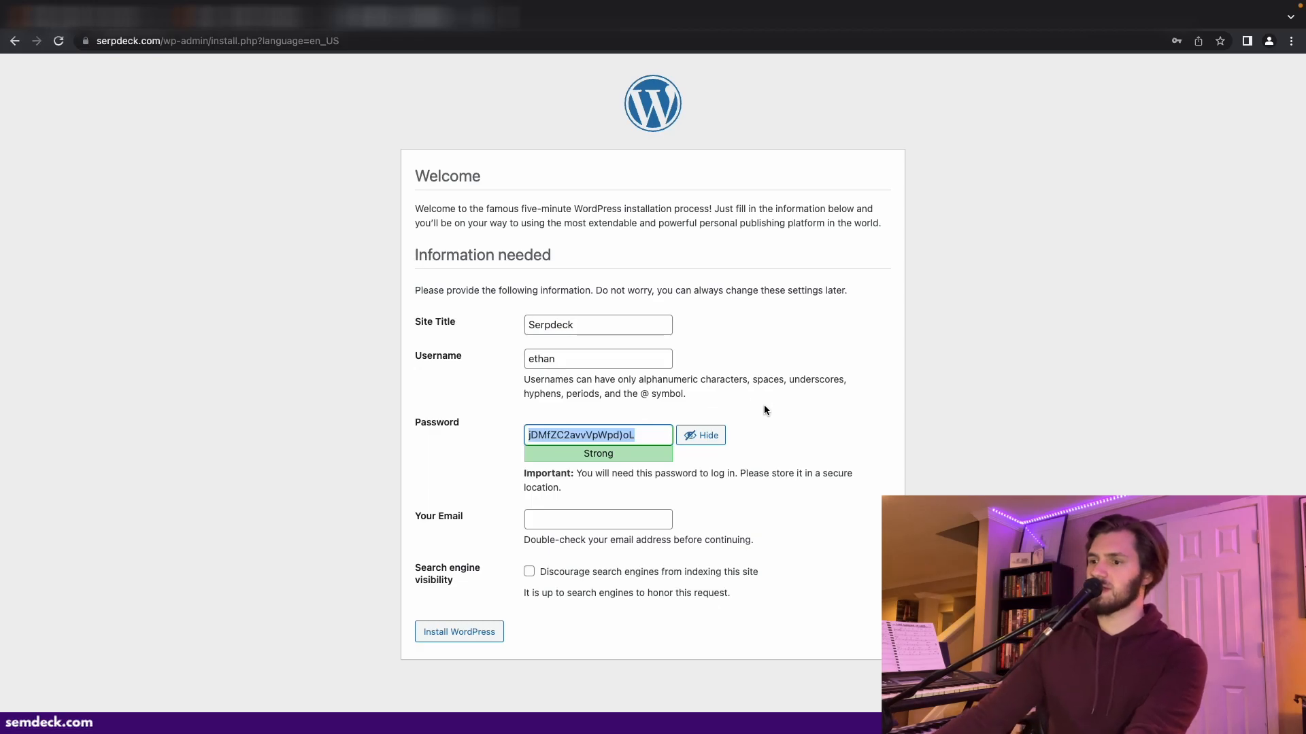
pyautogui.click(602, 518)
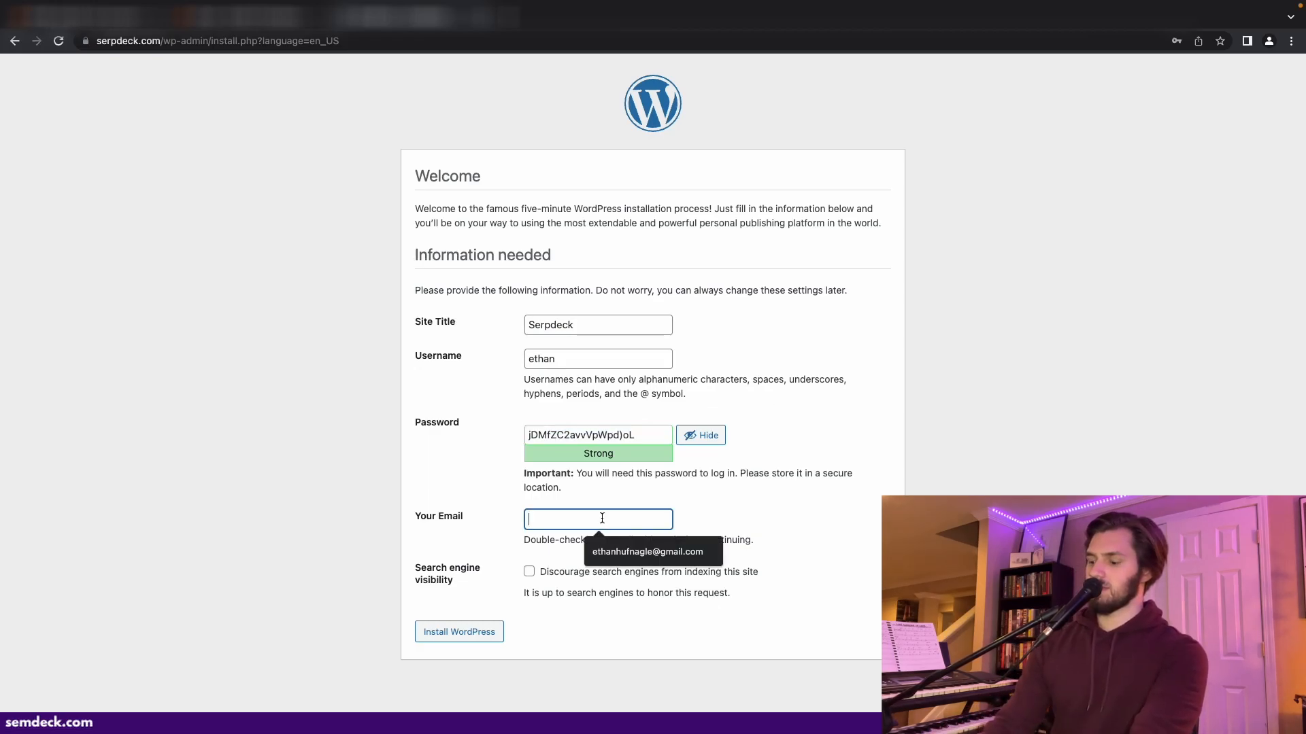
pyautogui.click(612, 552)
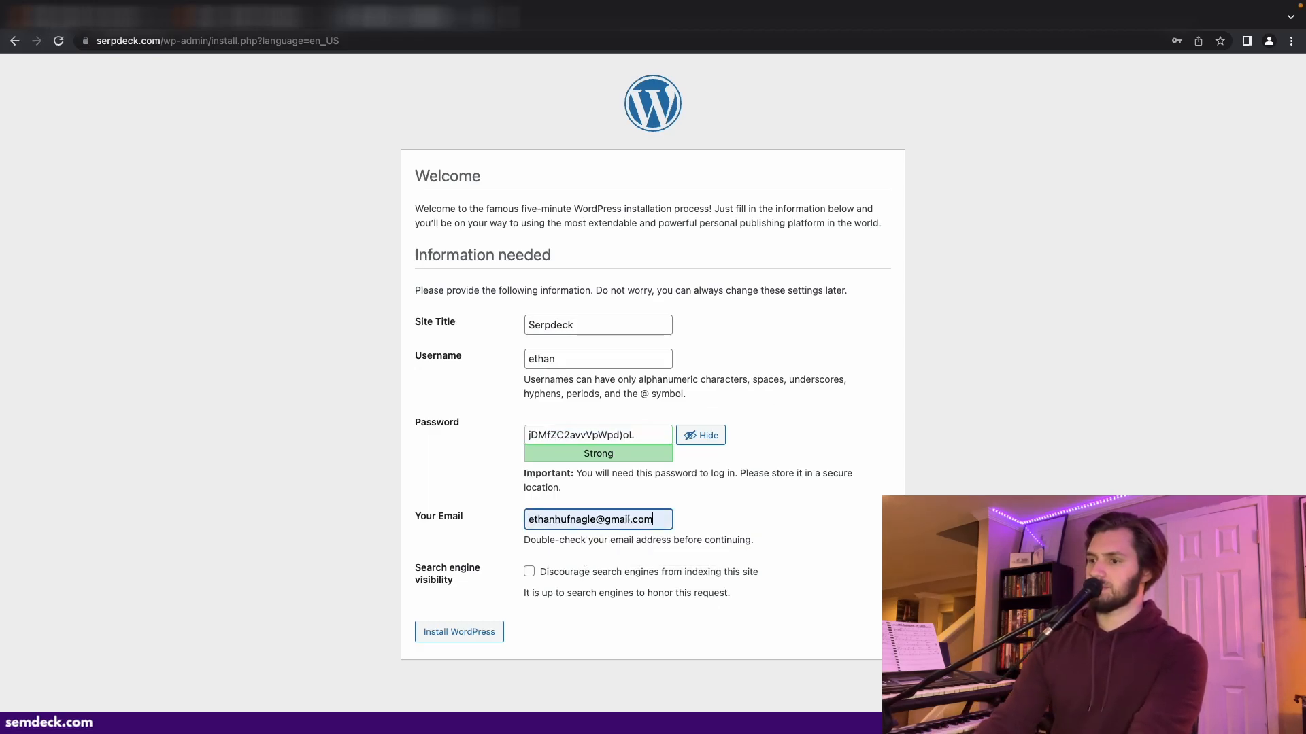
# - Enable discouraging search engines from indexing the site and install WordPress
pyautogui.click(529, 573)
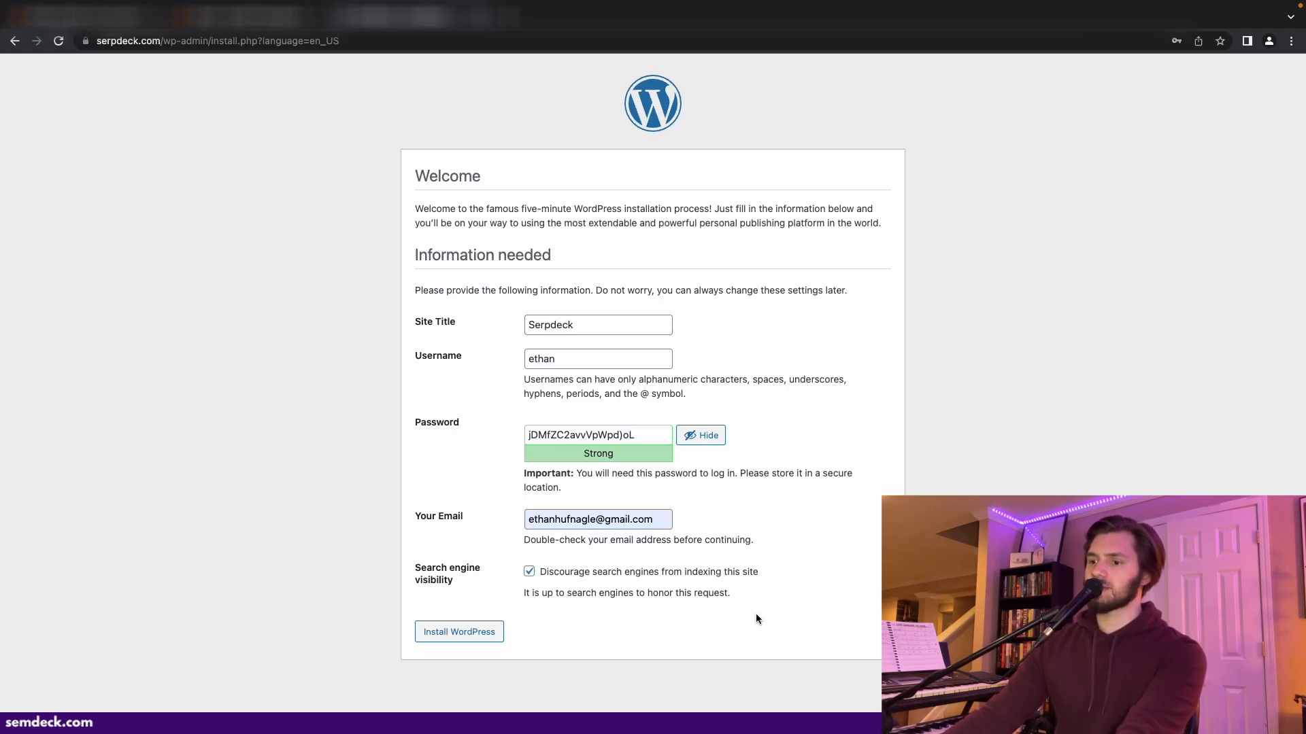
pyautogui.click(462, 635)
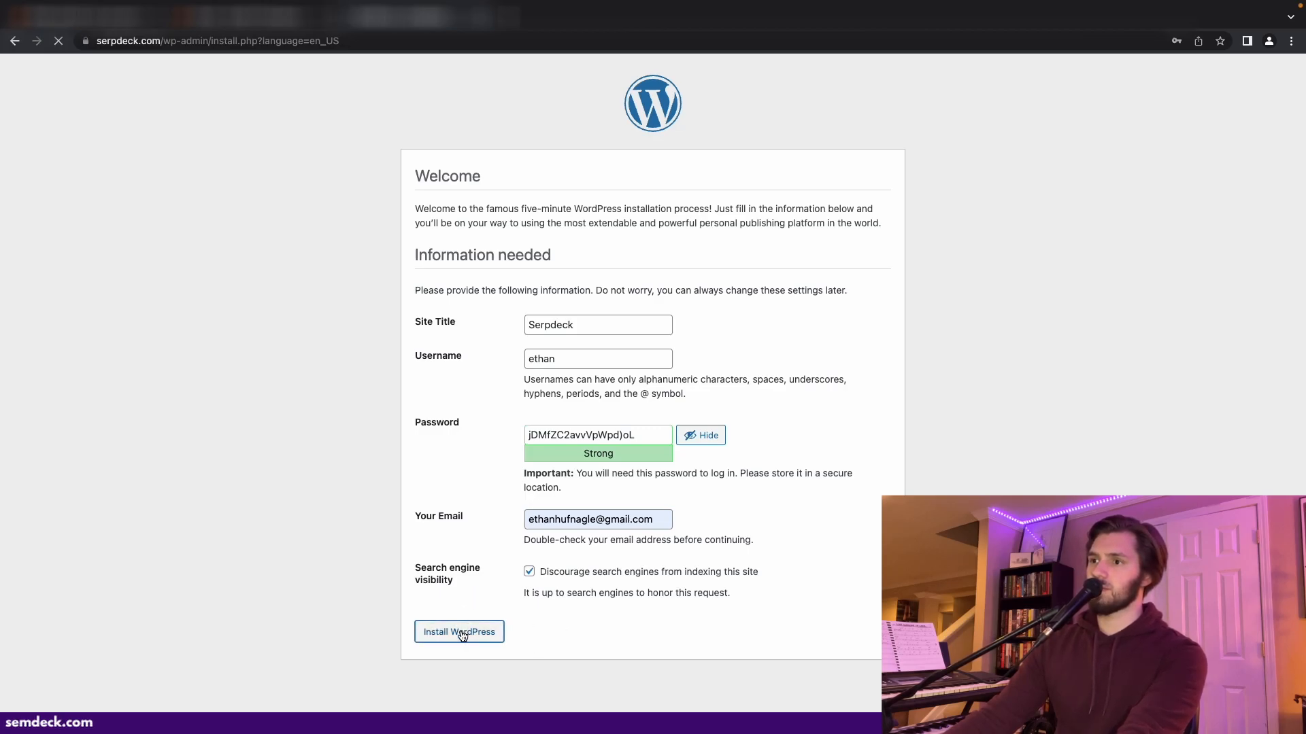
# - Log in to the WordPress dashboard with the admin username and pasted password, then visit the site
pyautogui.click(444, 330)
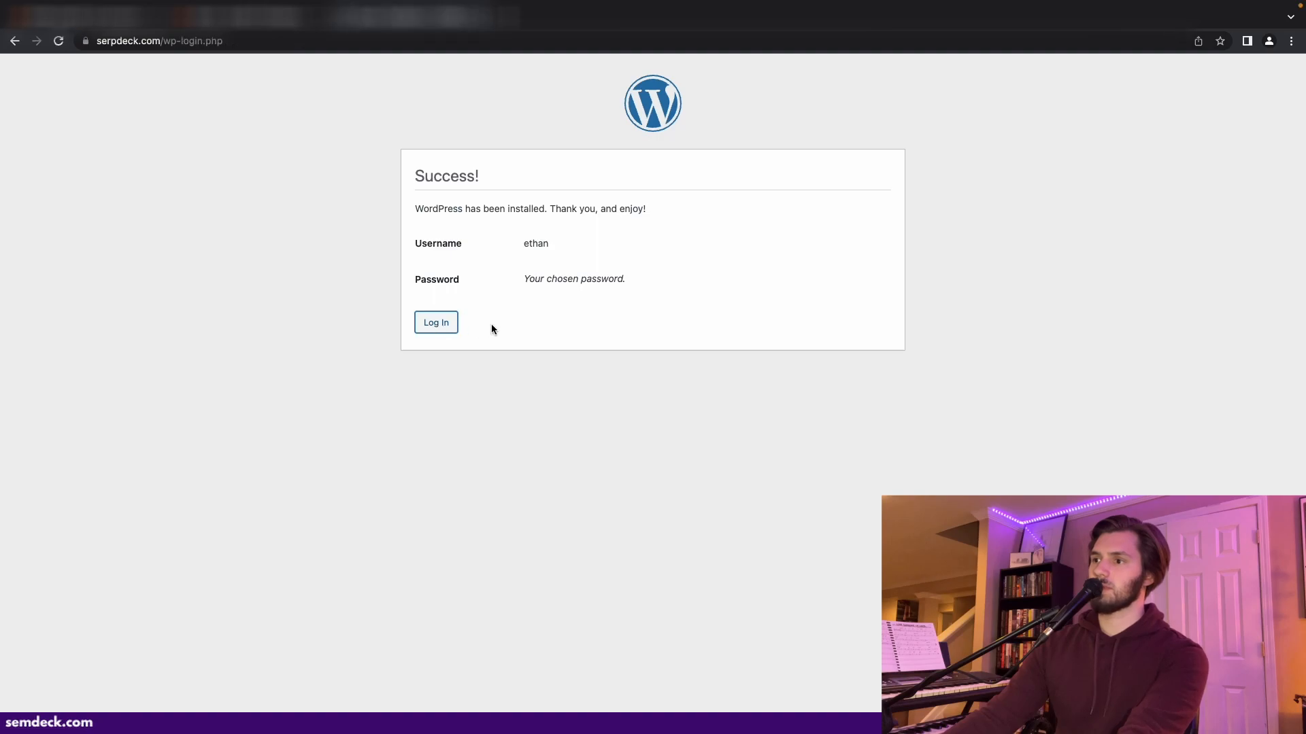
pyautogui.click(604, 242)
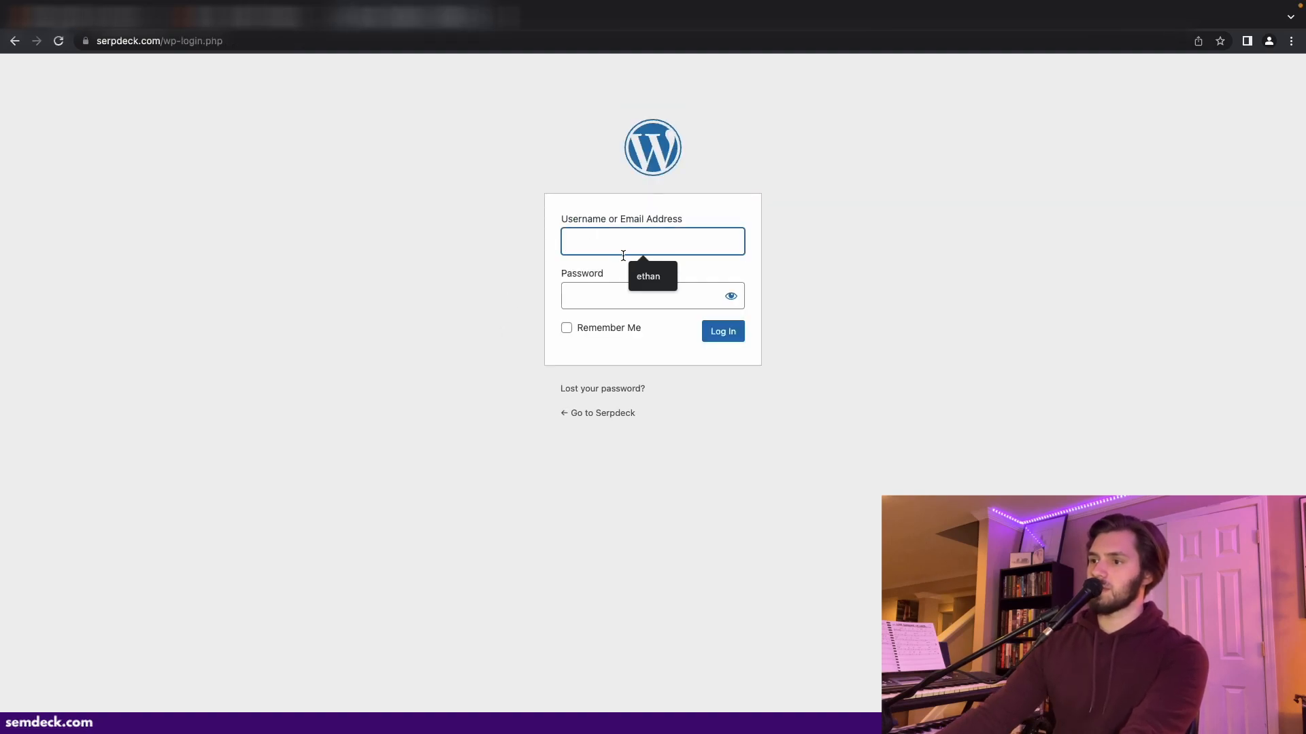
pyautogui.click(640, 269)
pyautogui.click(603, 298)
pyautogui.press('super+v')
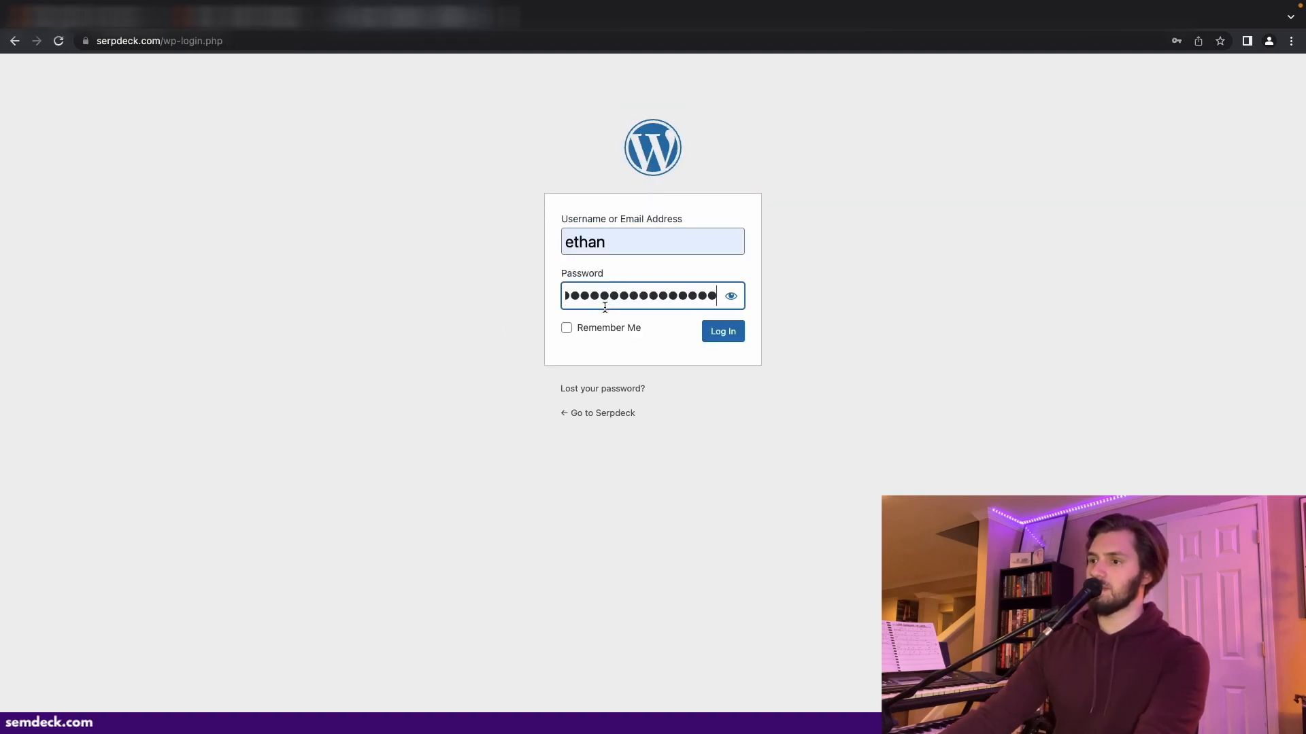
pyautogui.click(731, 295)
pyautogui.click(725, 336)
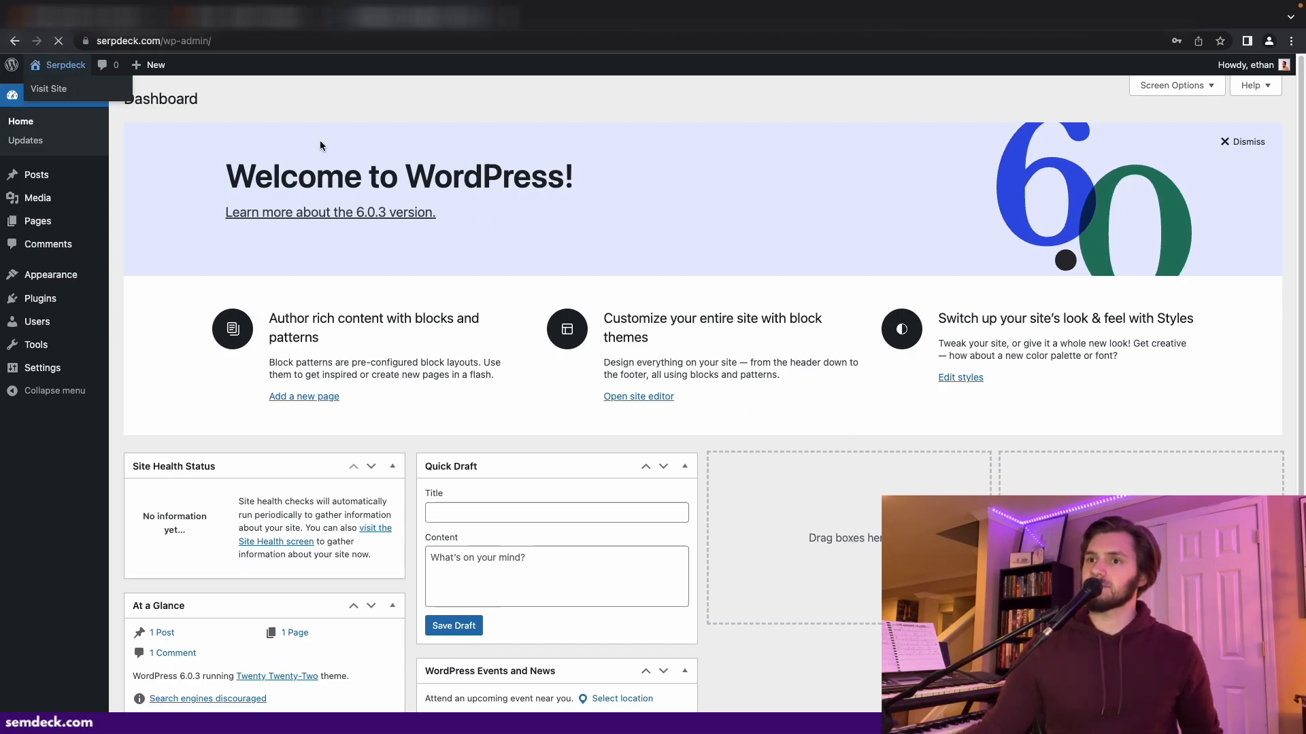
pyautogui.click(62, 83)
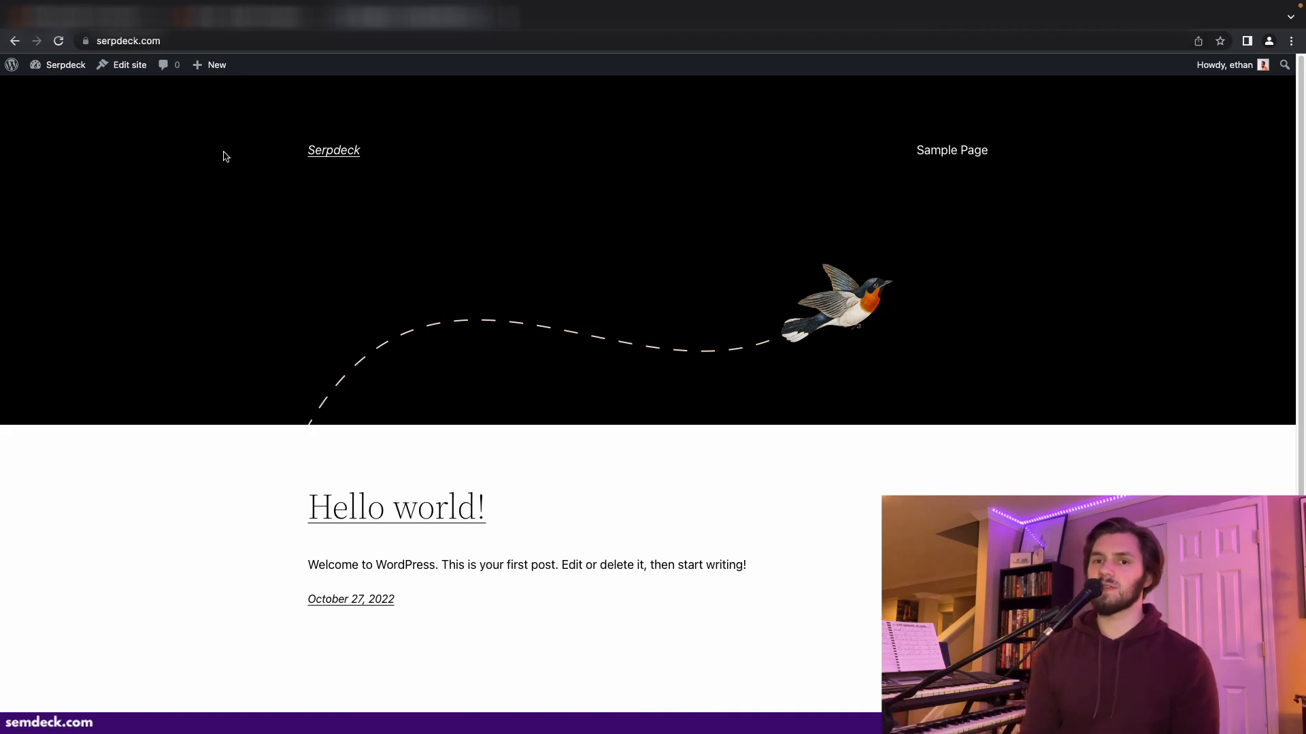